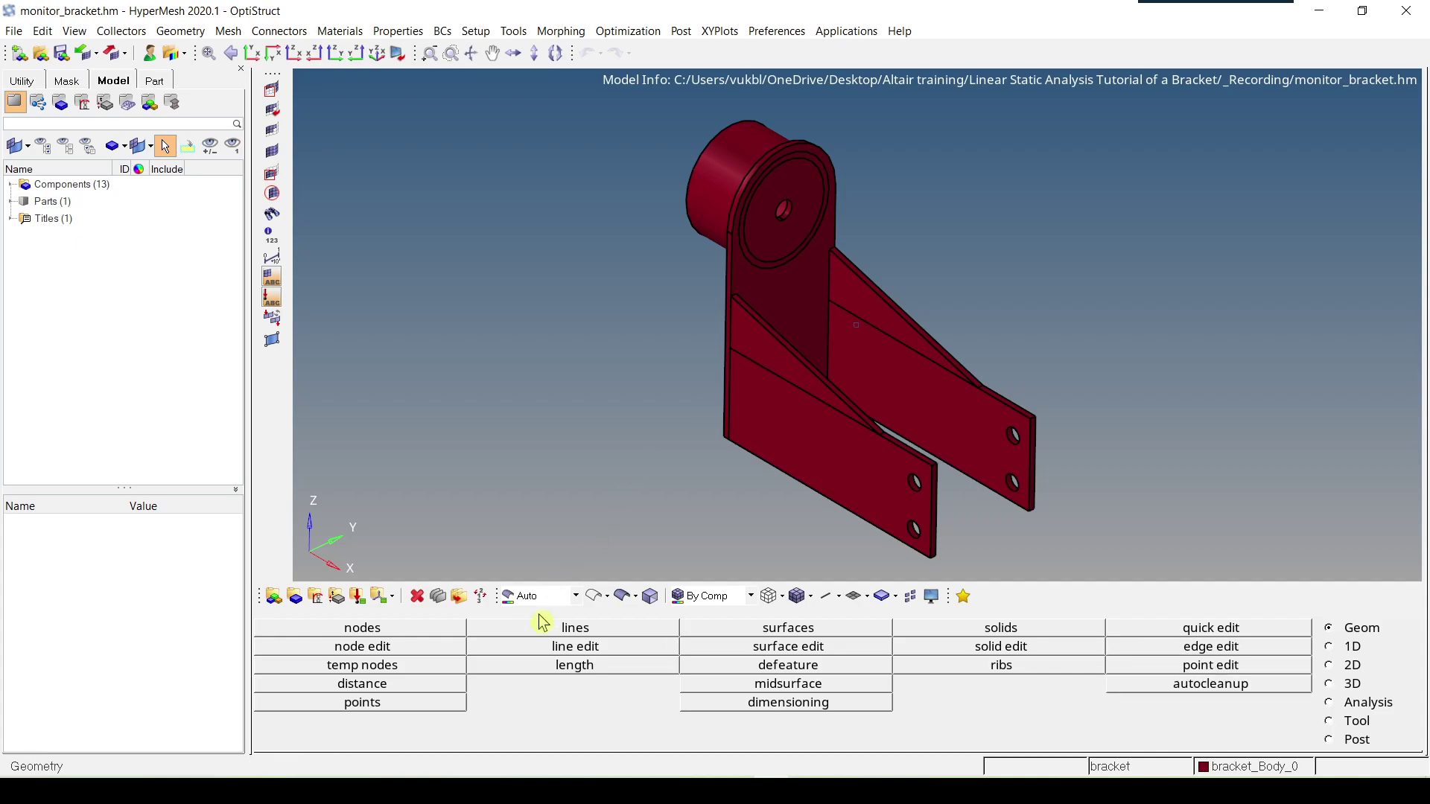
Switch the display mode from Auto to Mappable so the bracket is coloured by mappability
{"action": "left_click", "coordinate": [577, 598]}
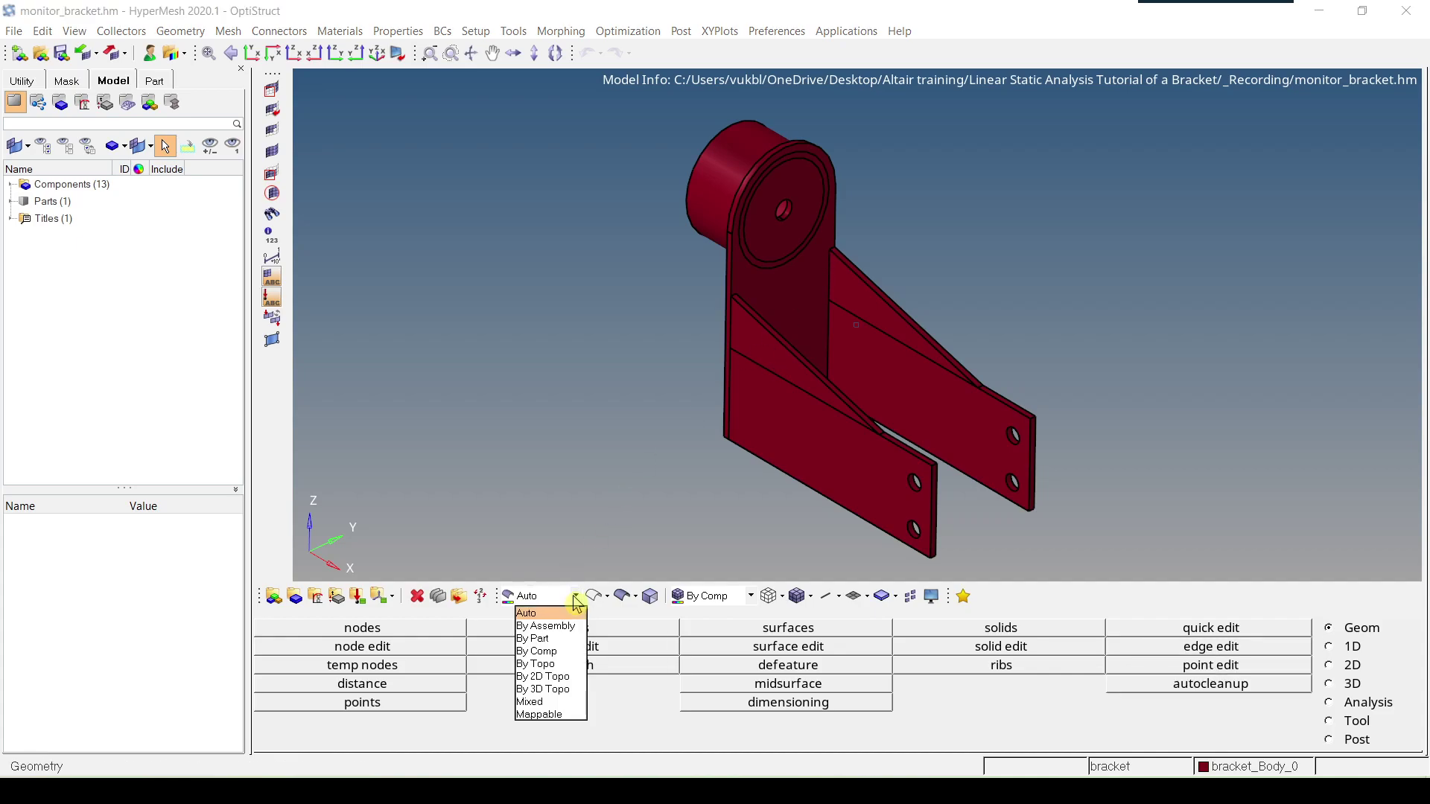
{"action": "left_click", "coordinate": [551, 715]}
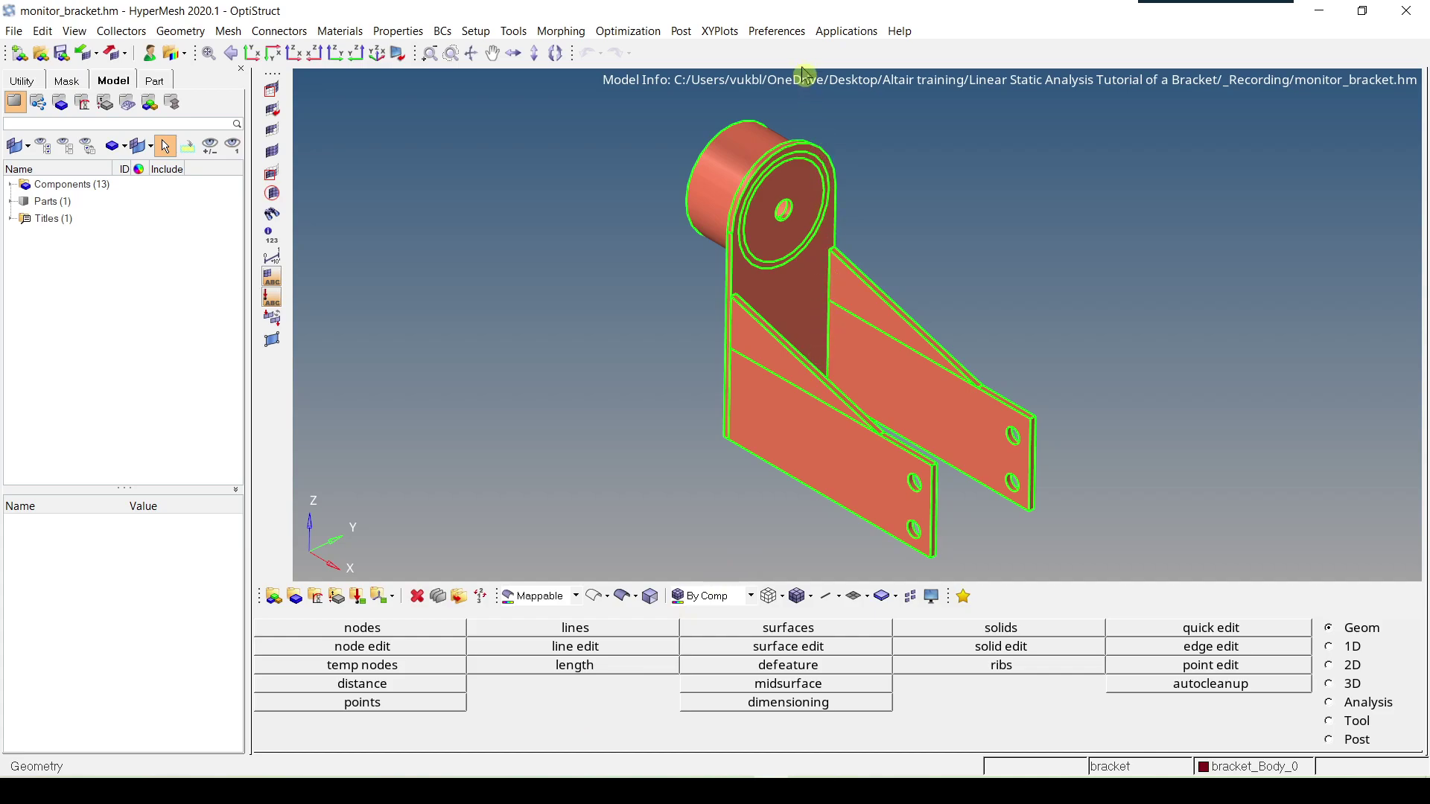
{"action": "left_click", "coordinate": [776, 31]}
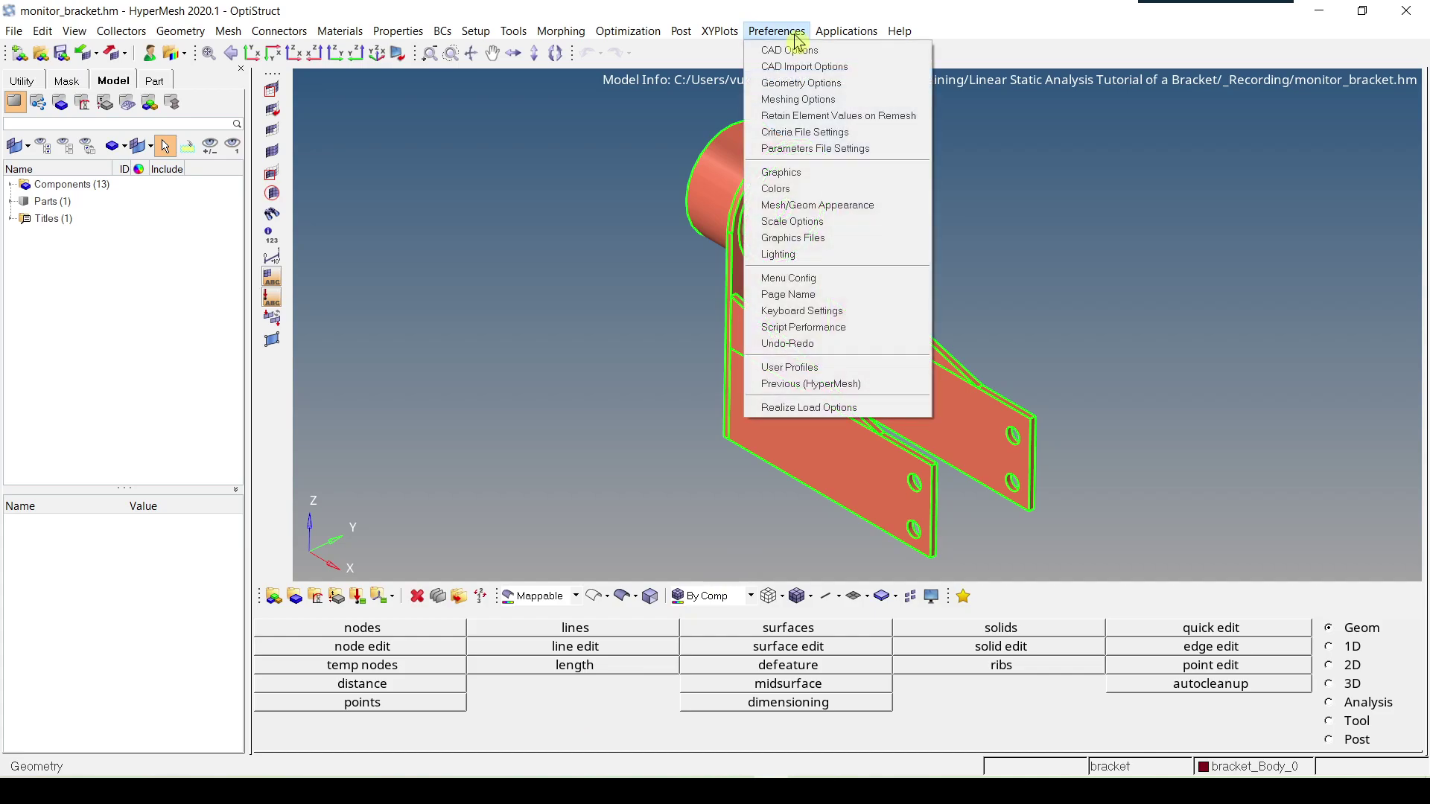
{"action": "left_click", "coordinate": [820, 195]}
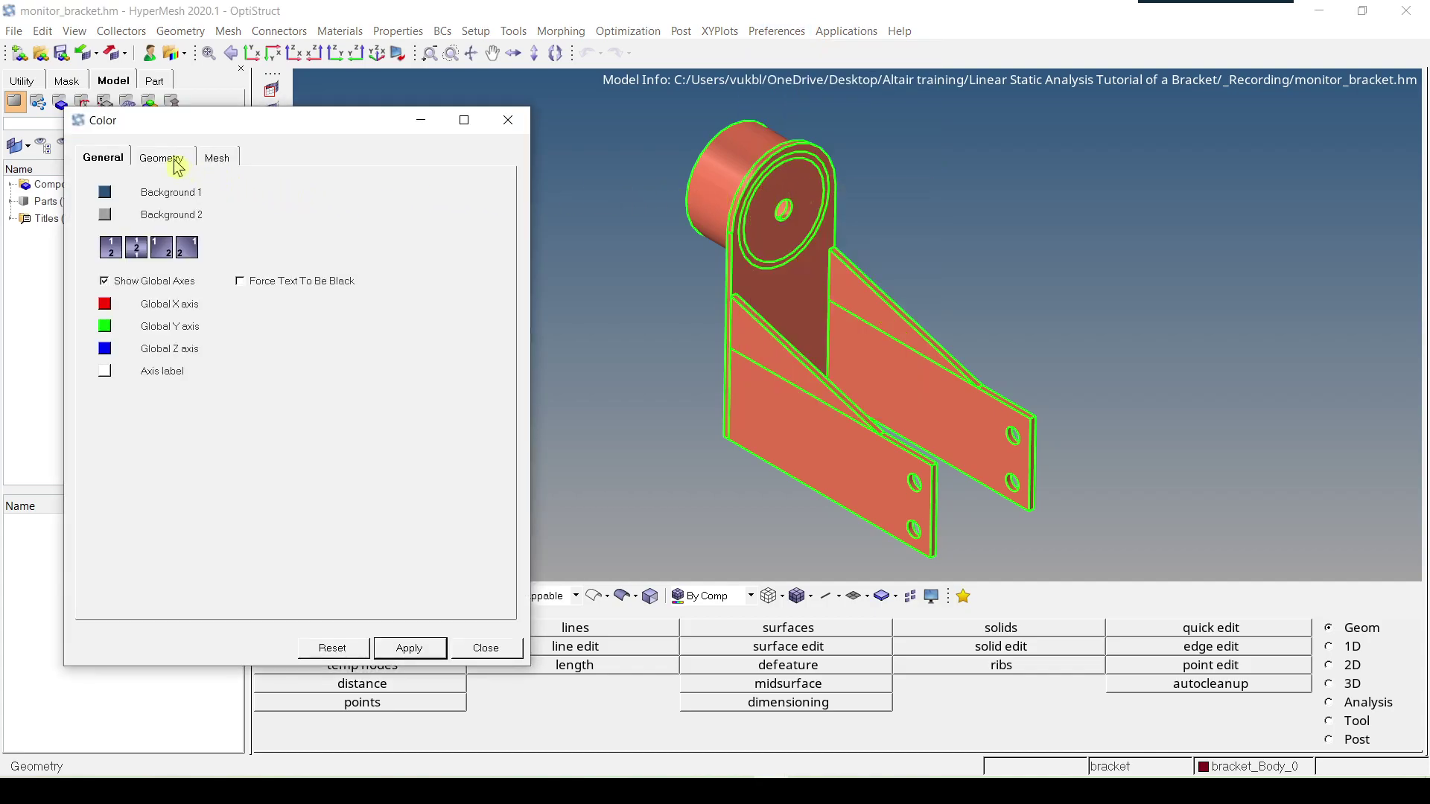
{"action": "left_click", "coordinate": [178, 161]}
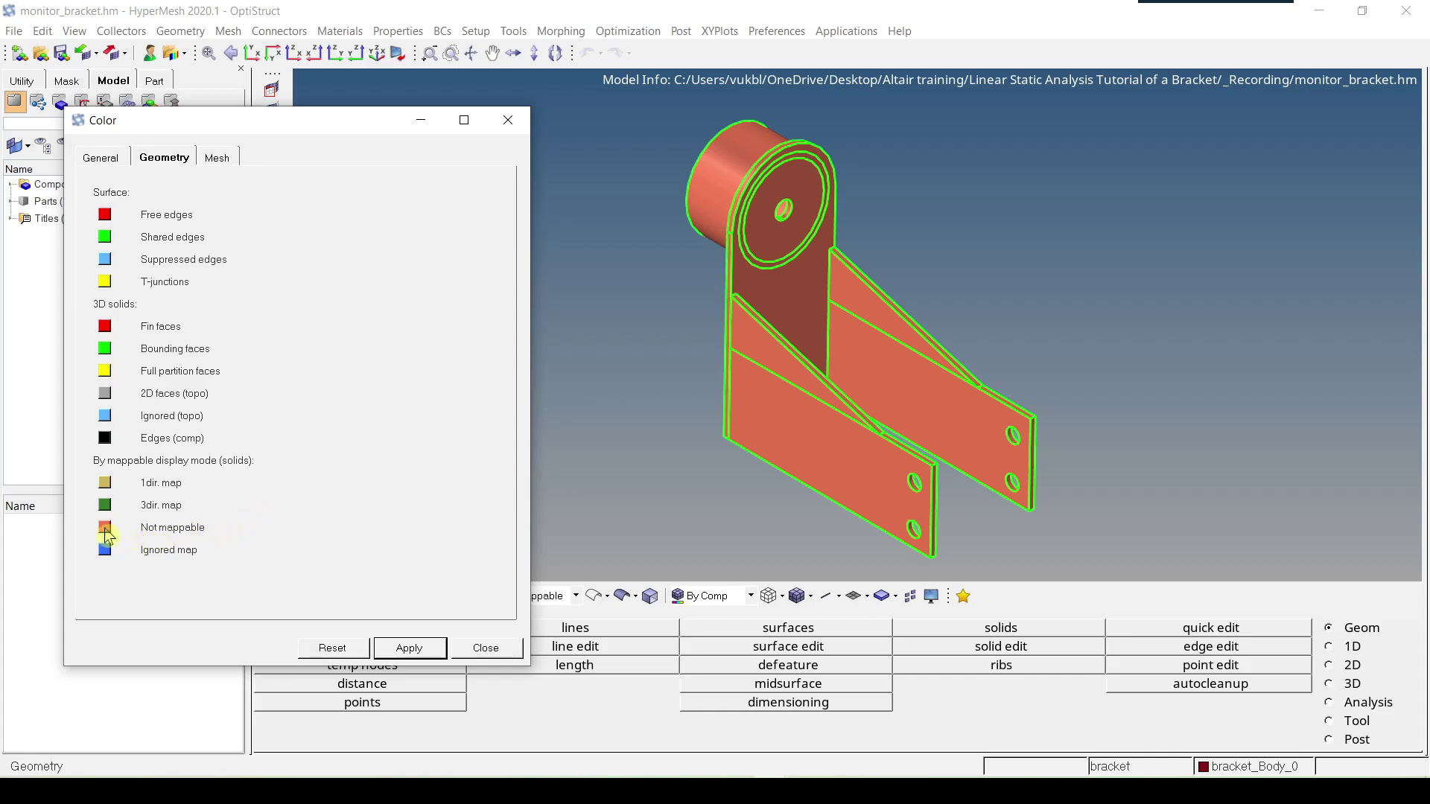
{"action": "left_click", "coordinate": [486, 648]}
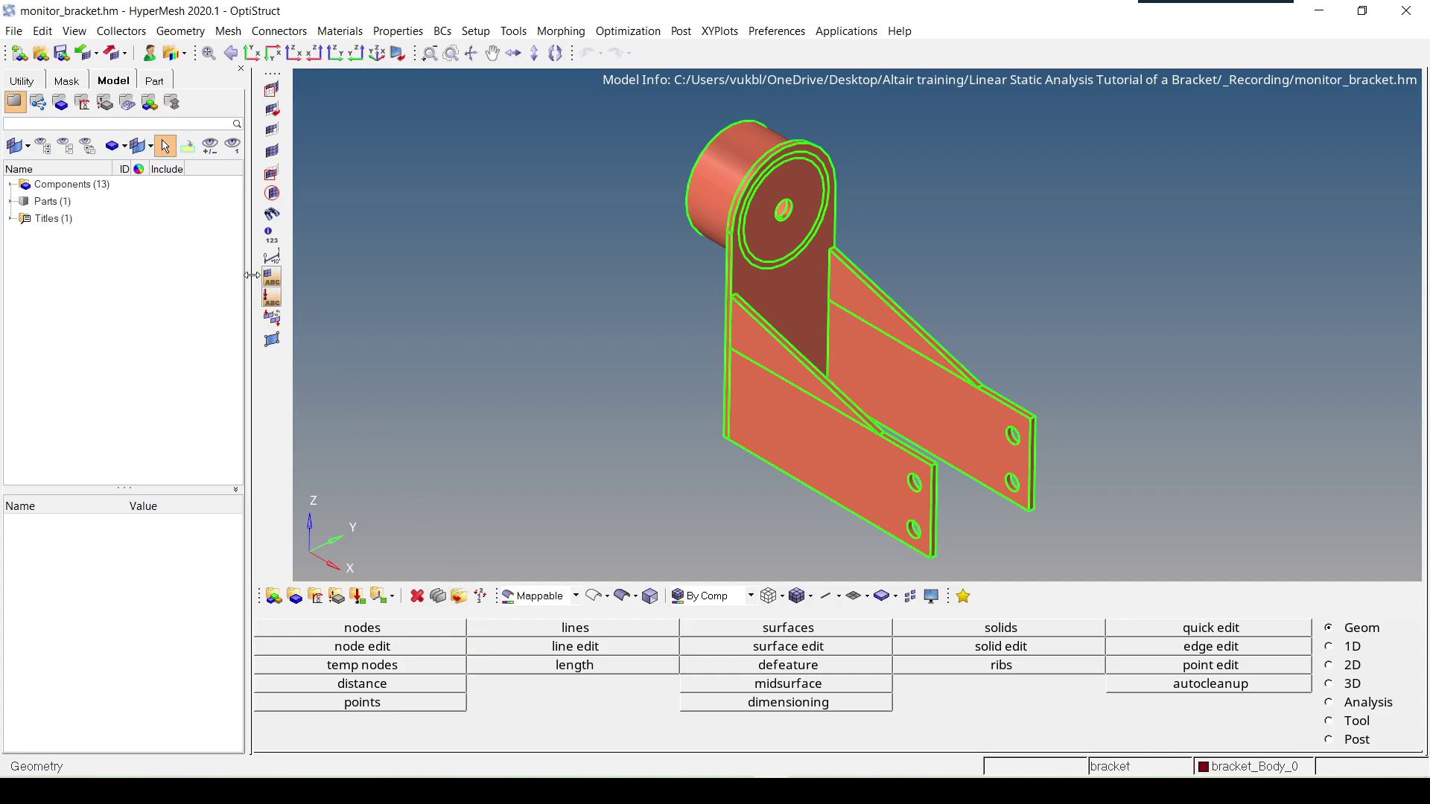
Open Solid Edit in trim with lines mode from Geometry > Edit > Solids
{"action": "left_click", "coordinate": [184, 35]}
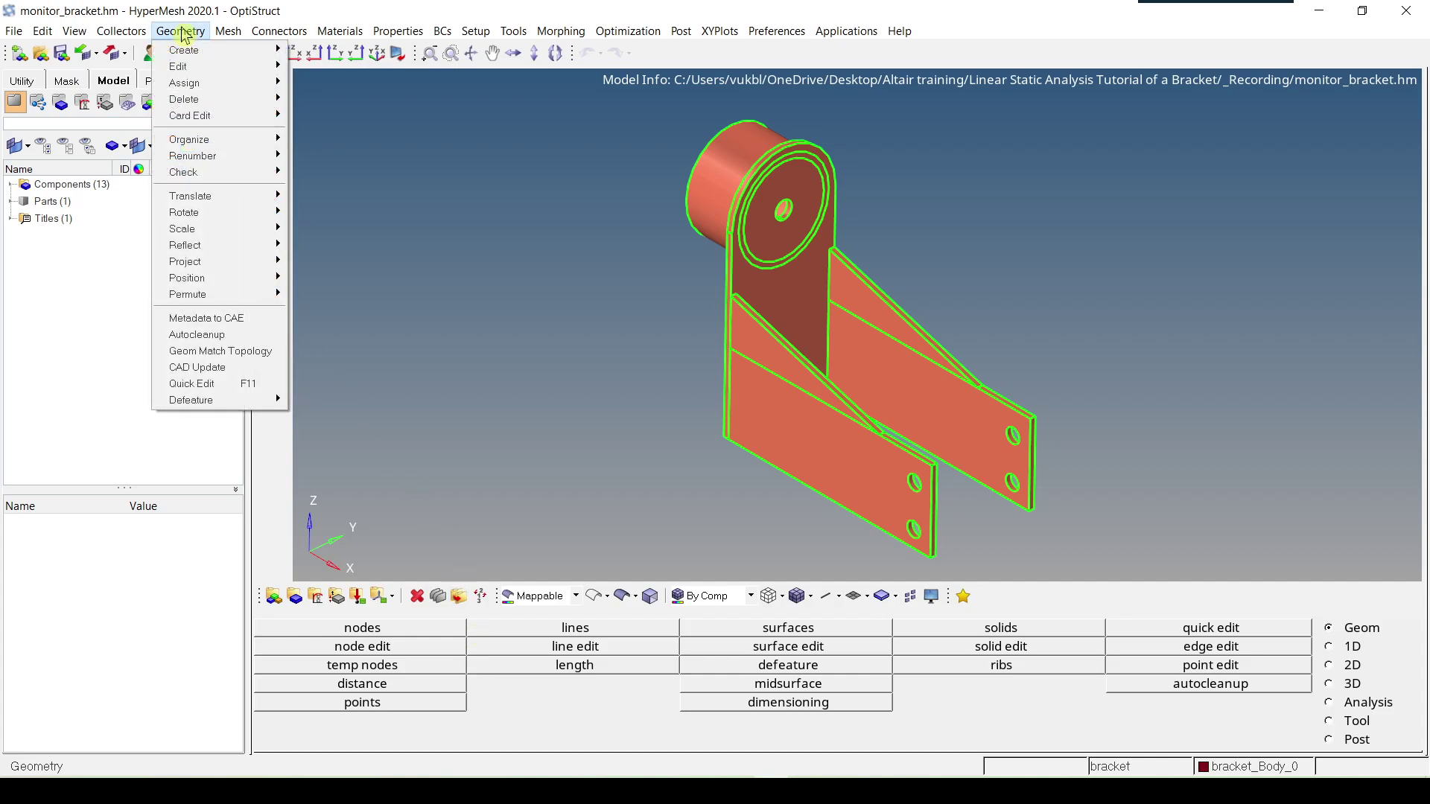
{"action": "mouse_move", "coordinate": [203, 70]}
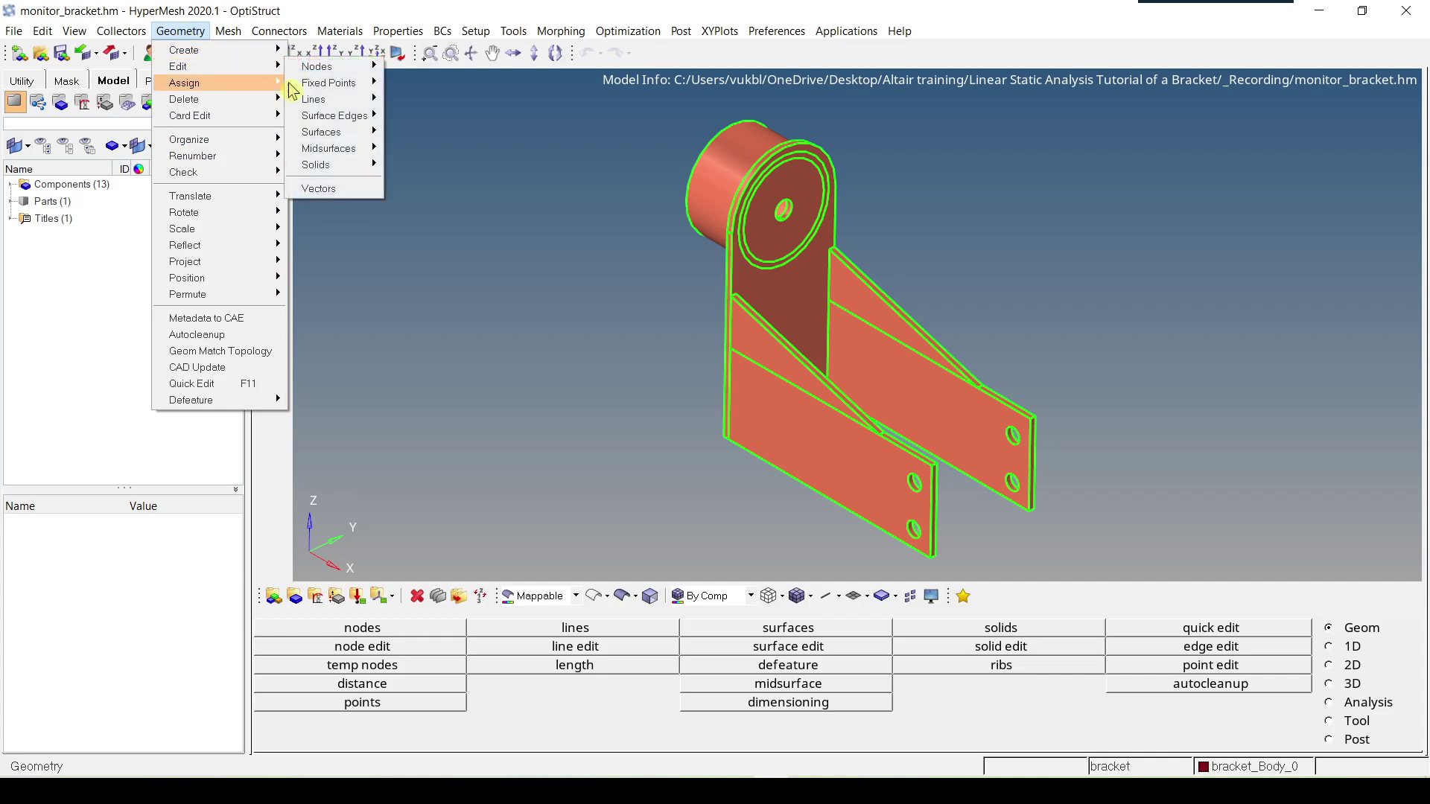
{"action": "mouse_move", "coordinate": [372, 165]}
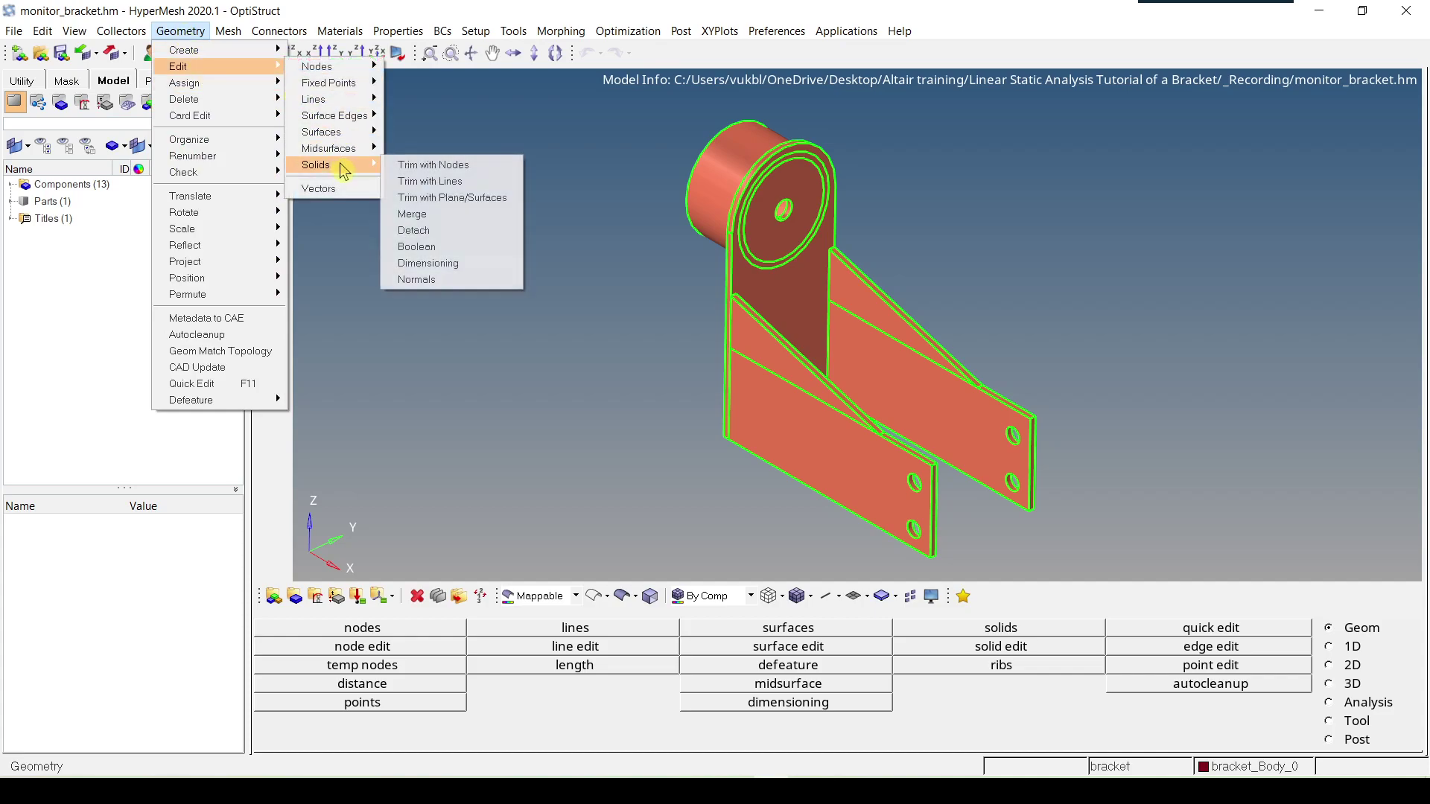
{"action": "left_click", "coordinate": [443, 181]}
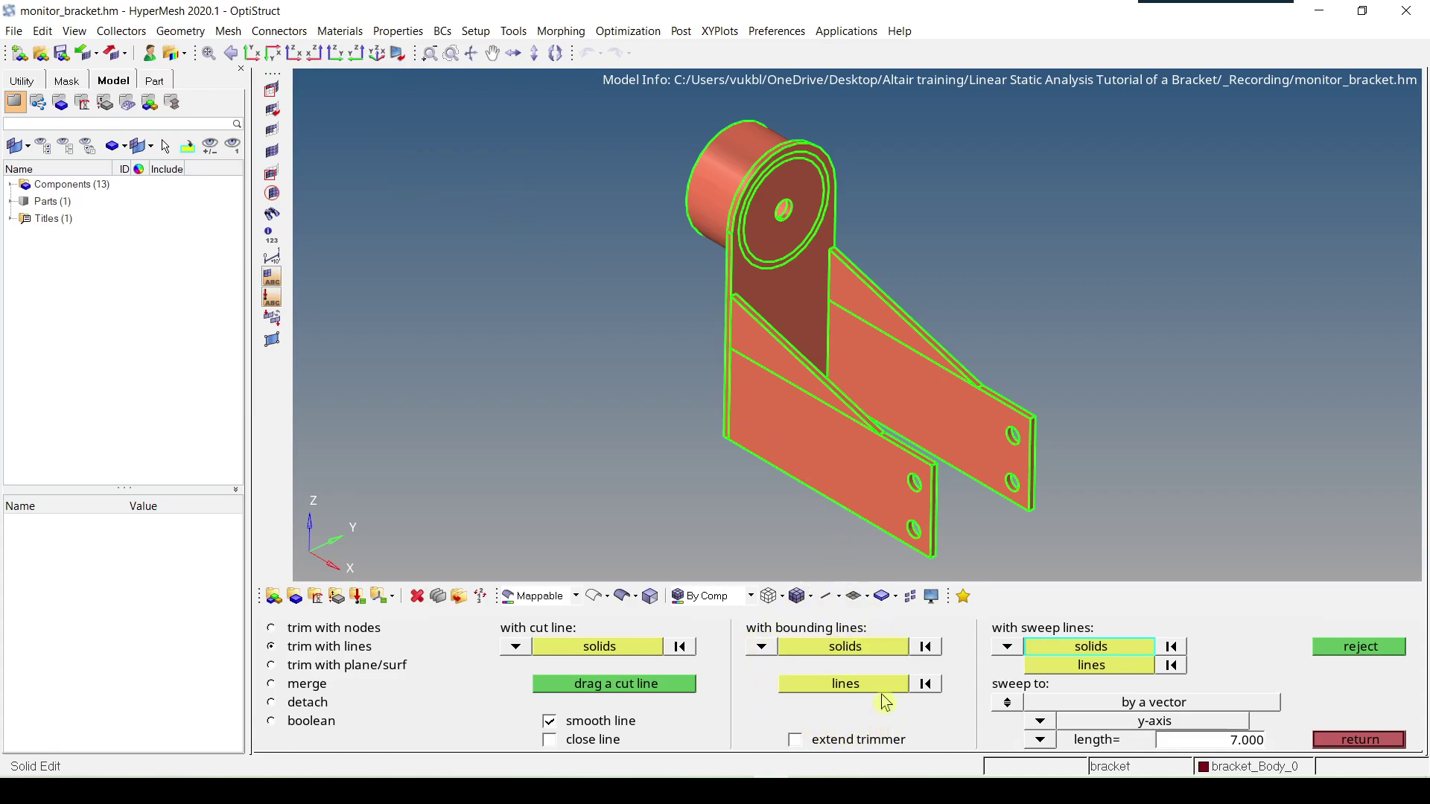
Trim the bracket solid with the tube's edge as bounding line, splitting the tube off
{"action": "left_click", "coordinate": [861, 655]}
{"action": "left_click", "coordinate": [861, 656]}
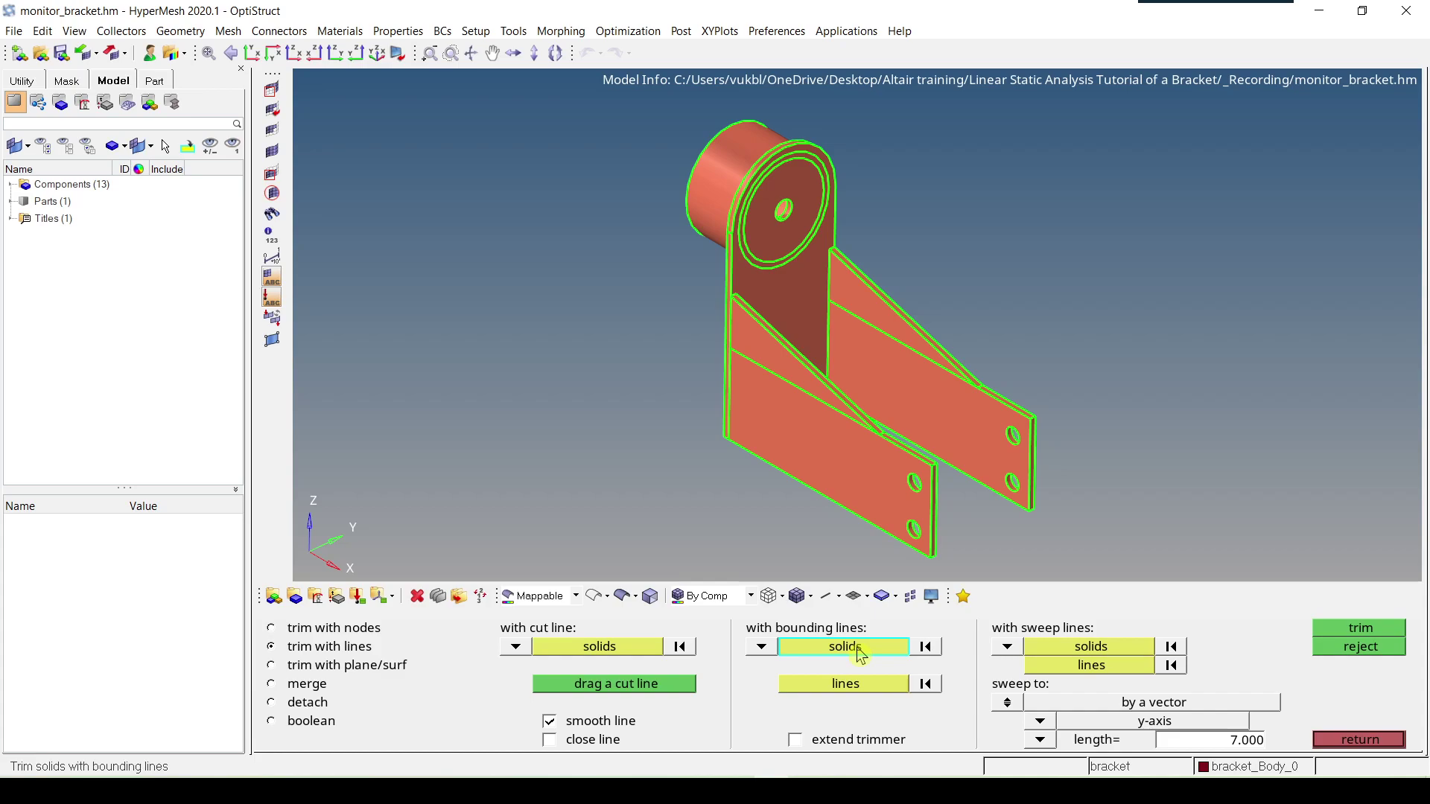
{"action": "left_click", "coordinate": [847, 477]}
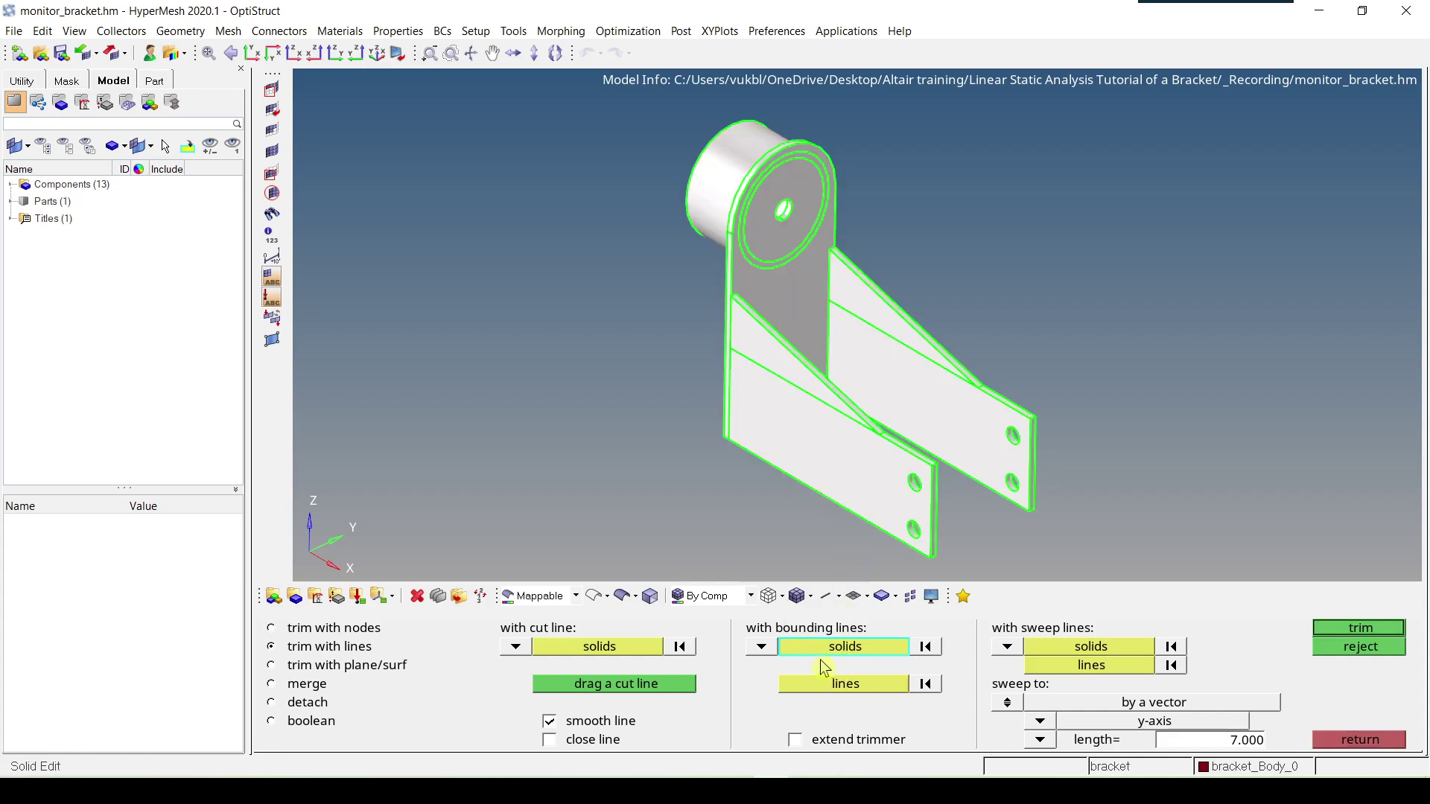
{"action": "left_click", "coordinate": [836, 687]}
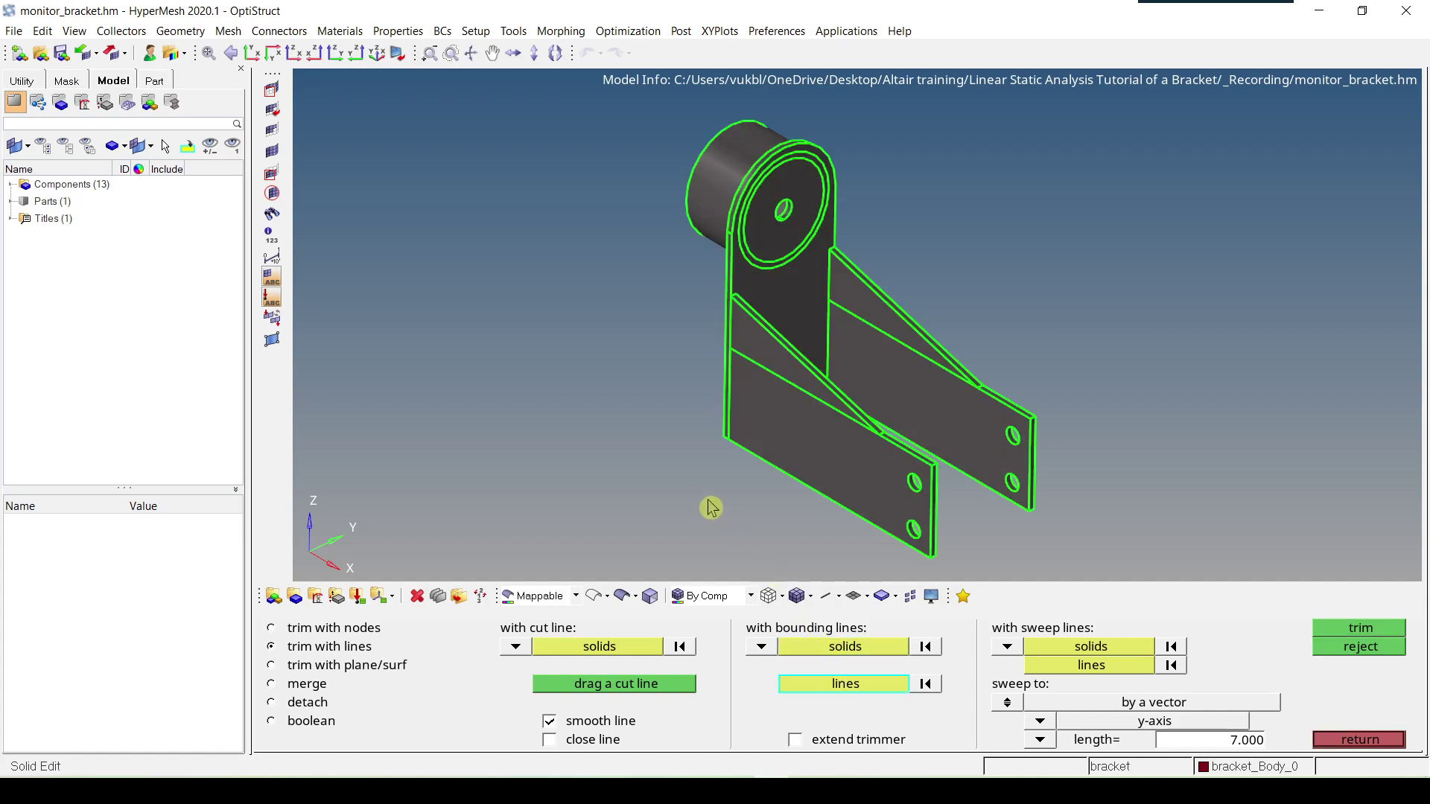
{"action": "left_click_drag", "start_coordinate": [686, 492], "coordinate": [663, 357], "text": "ctrl"}
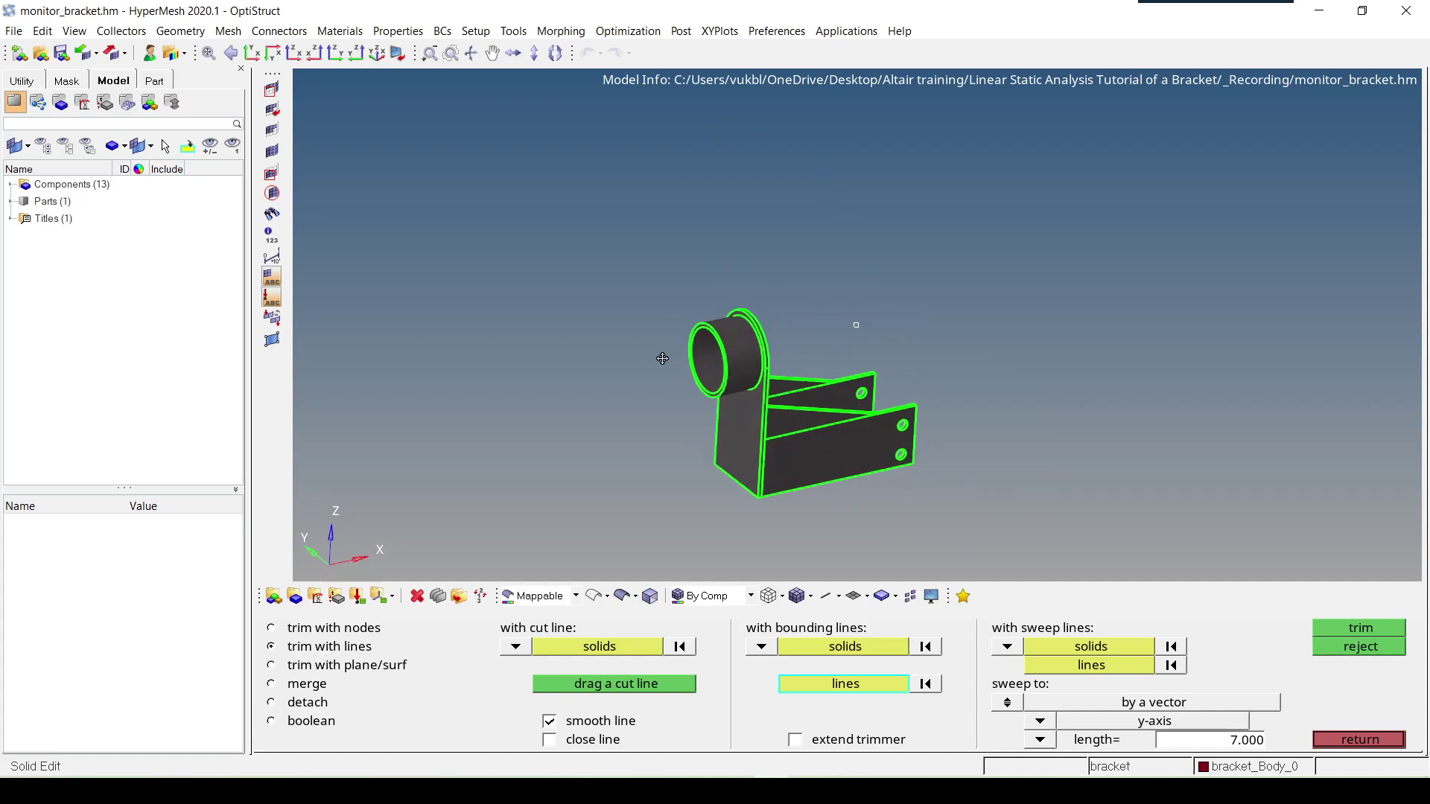
{"action": "scroll", "coordinate": [806, 396], "scroll_direction": "up", "scroll_amount": 3}
{"action": "scroll", "coordinate": [853, 394], "scroll_direction": "up", "scroll_amount": 5}
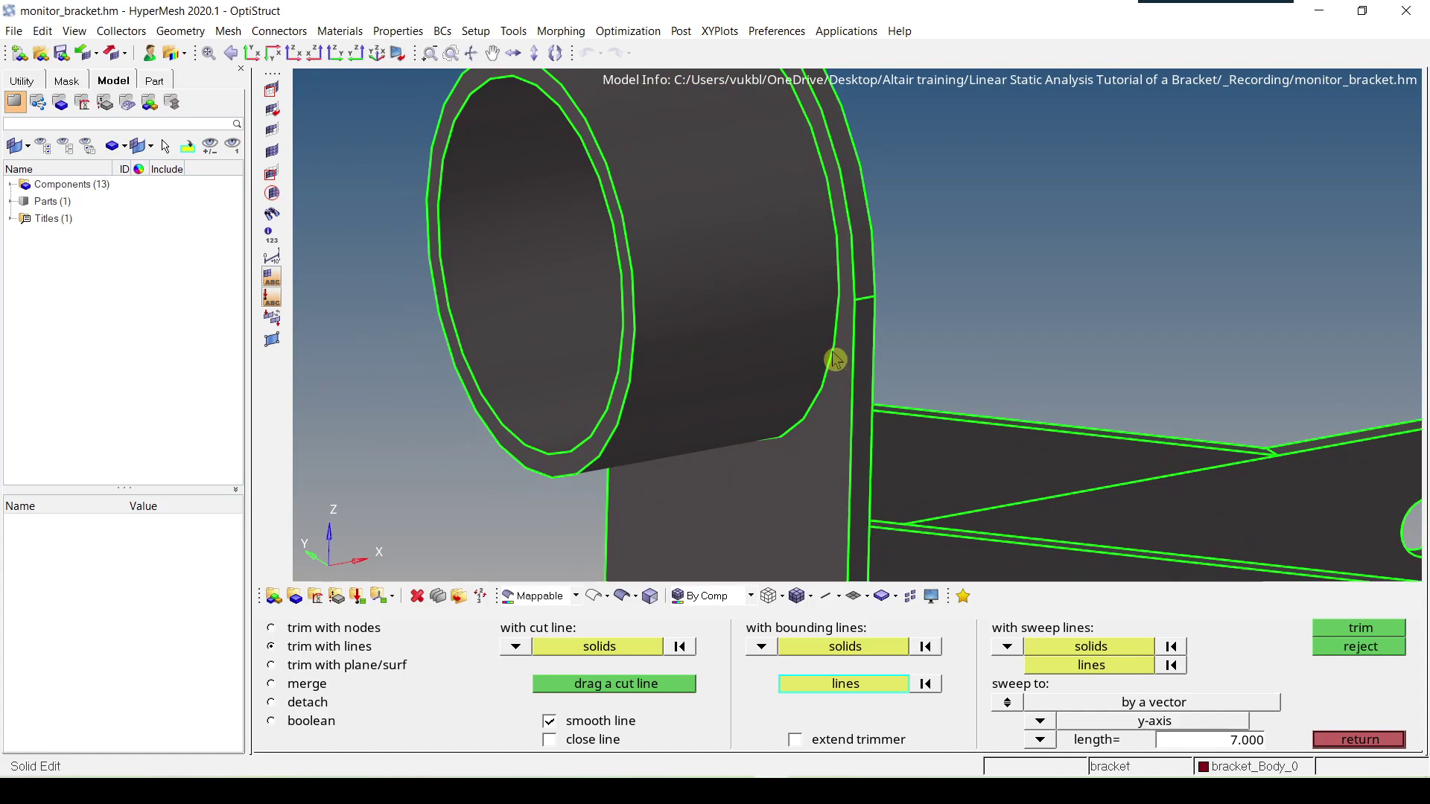
{"action": "left_click", "coordinate": [834, 359]}
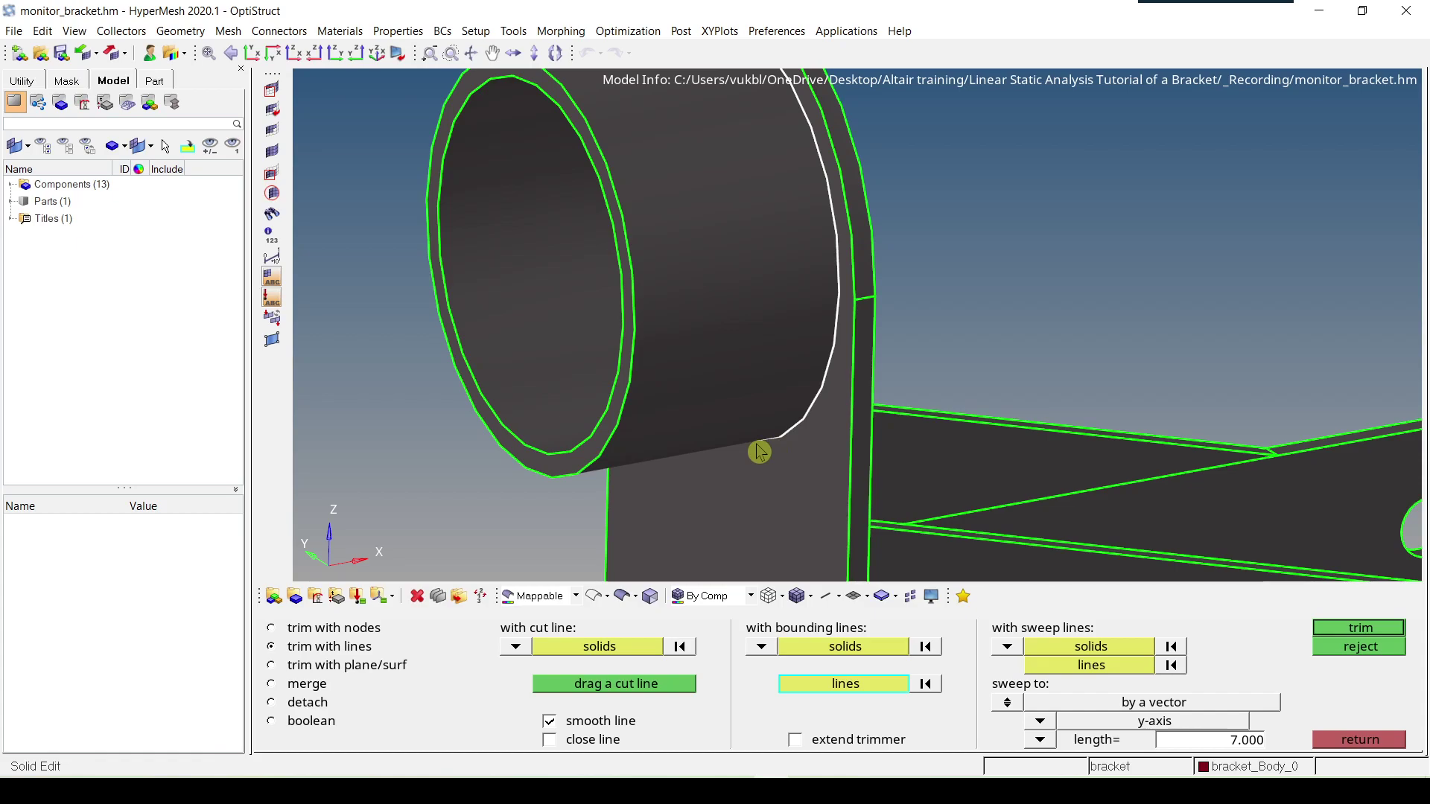
{"action": "left_click", "coordinate": [1344, 632]}
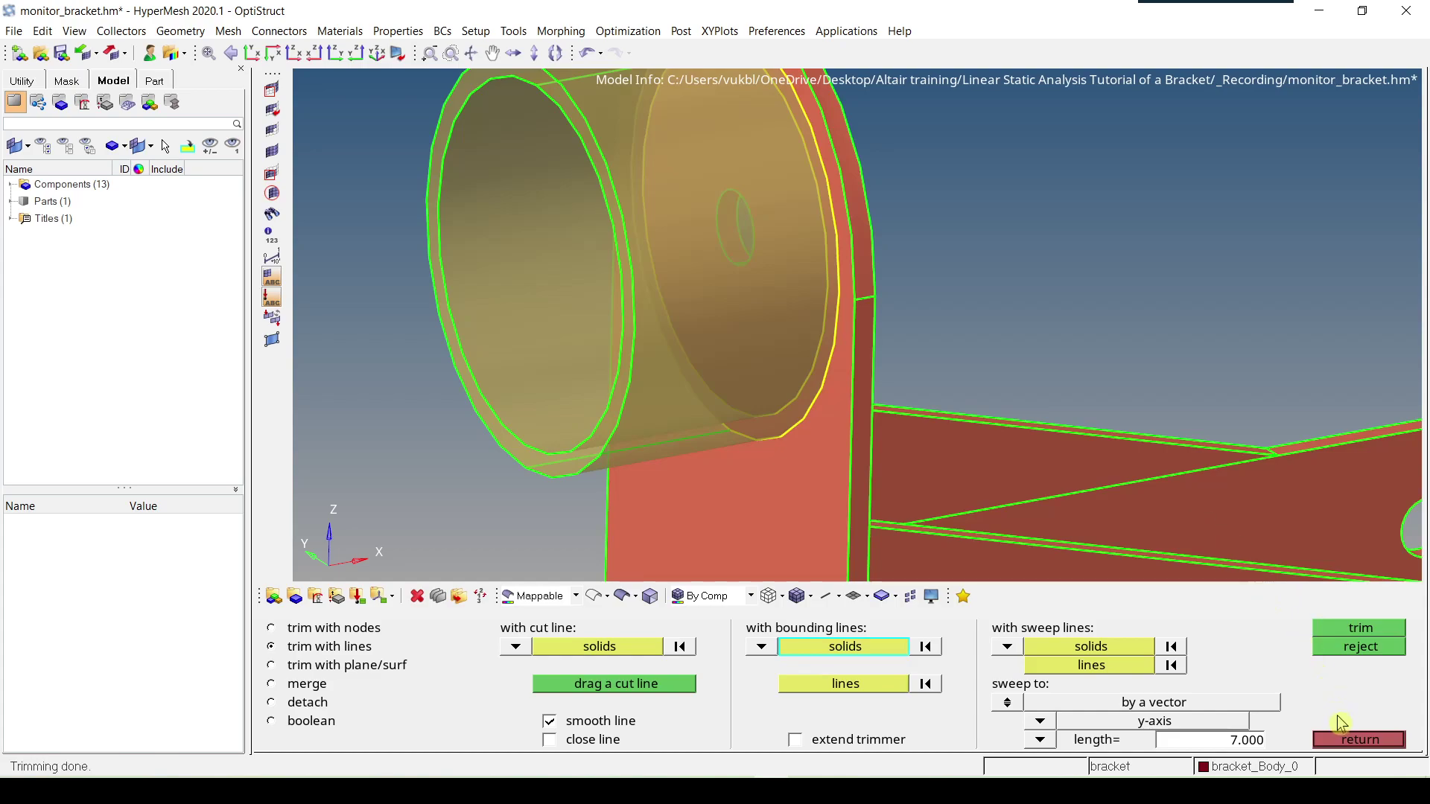
Exit the trim tool, fit the bracket in view, and rotate it to inspect the pieces
{"action": "left_click", "coordinate": [1344, 741]}
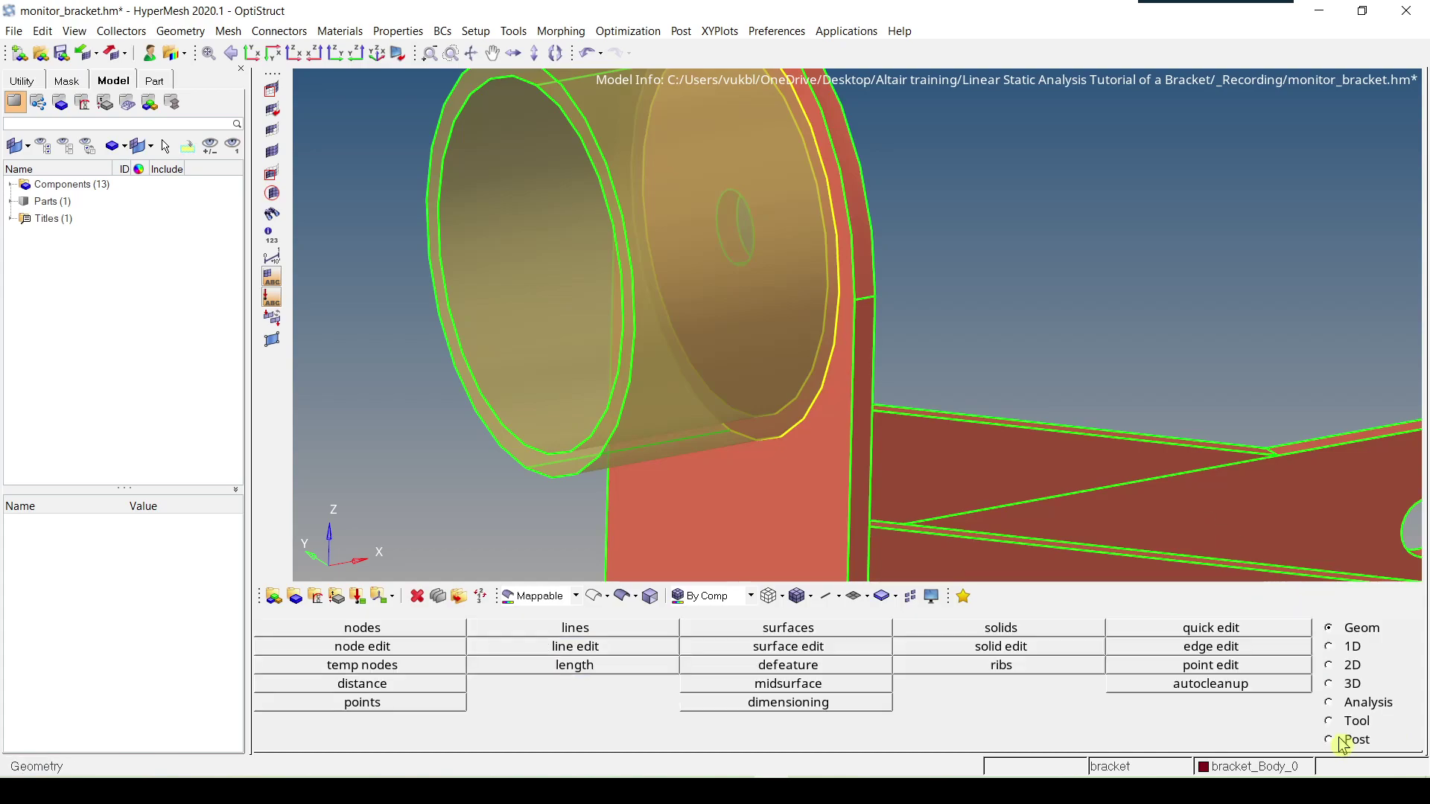
{"action": "left_click", "coordinate": [212, 56]}
{"action": "left_click_drag", "start_coordinate": [949, 383], "coordinate": [747, 258], "text": "ctrl"}
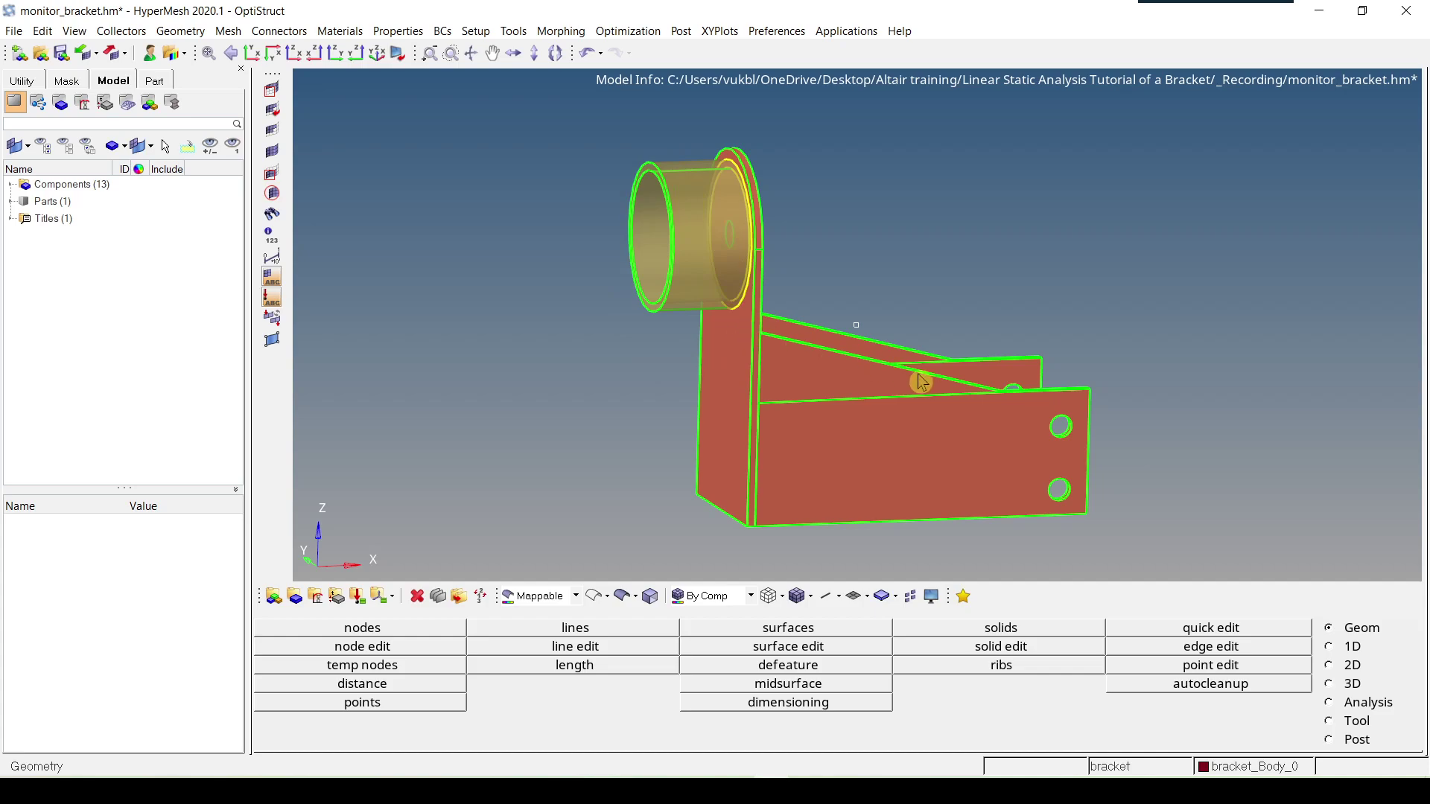
{"action": "left_click_drag", "start_coordinate": [939, 360], "coordinate": [767, 356], "text": "ctrl"}
{"action": "right_click_drag", "start_coordinate": [767, 356], "coordinate": [709, 325], "text": "ctrl"}
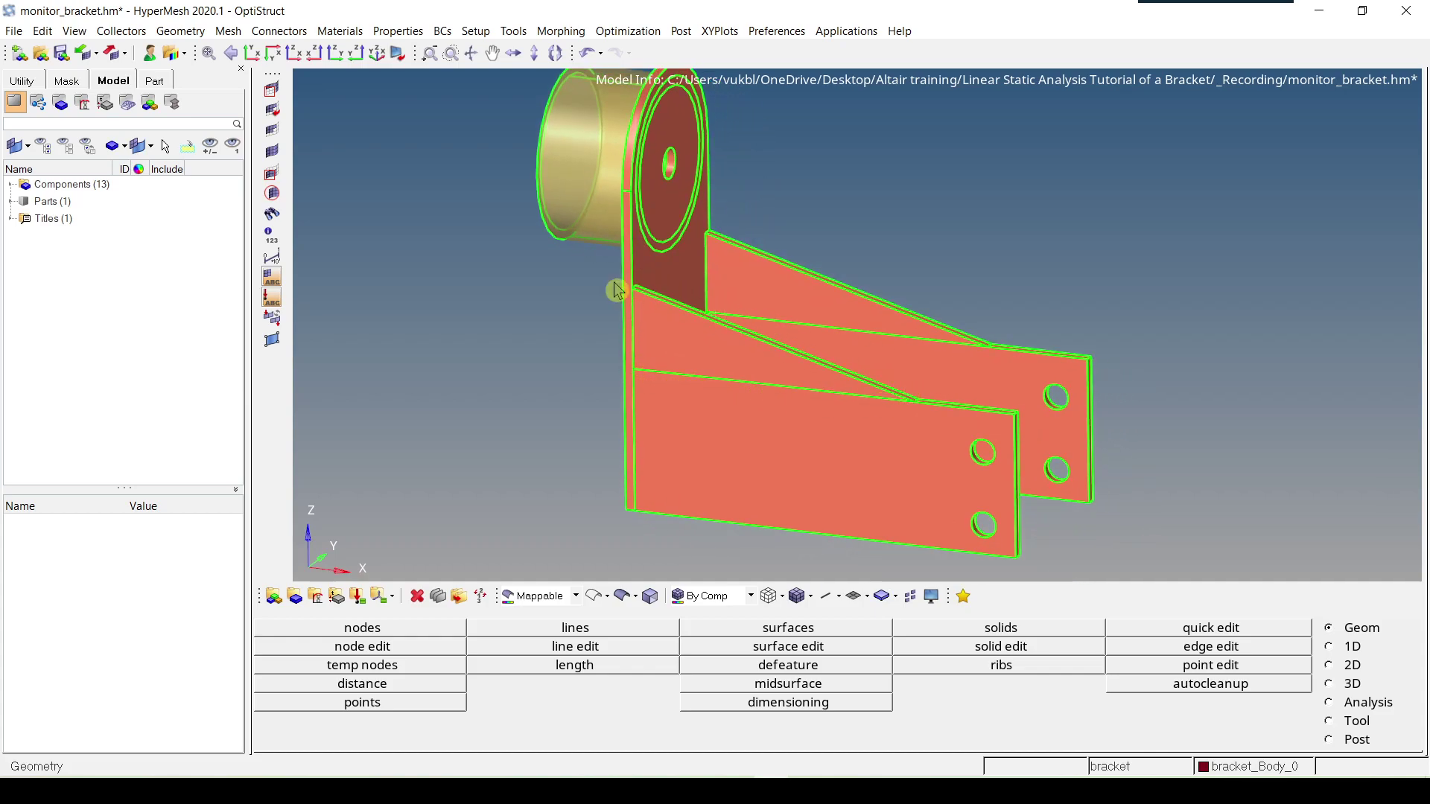
Reopen Solid Edit in trim with lines mode from Geometry > Edit > Solids
{"action": "left_click", "coordinate": [203, 31]}
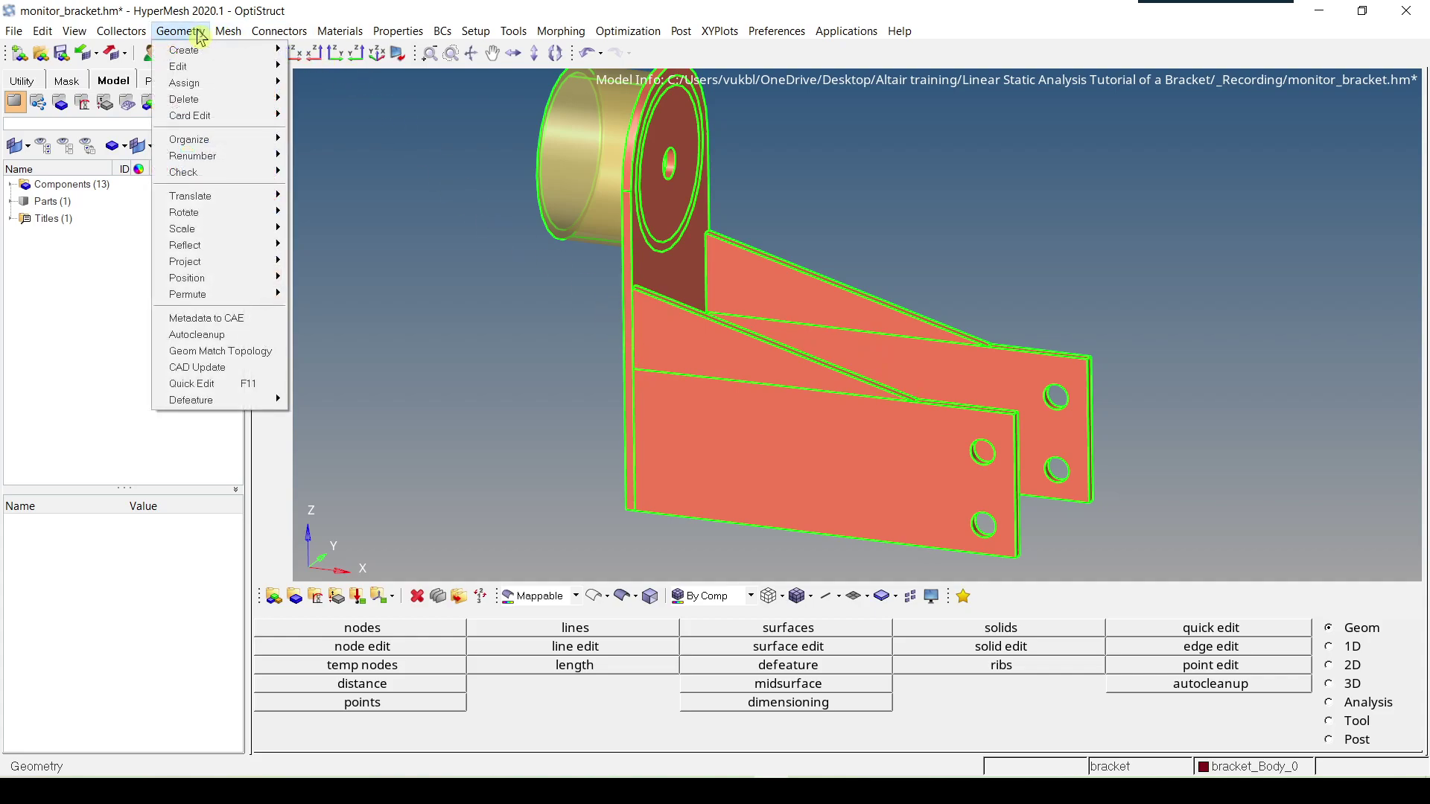
{"action": "mouse_move", "coordinate": [195, 66]}
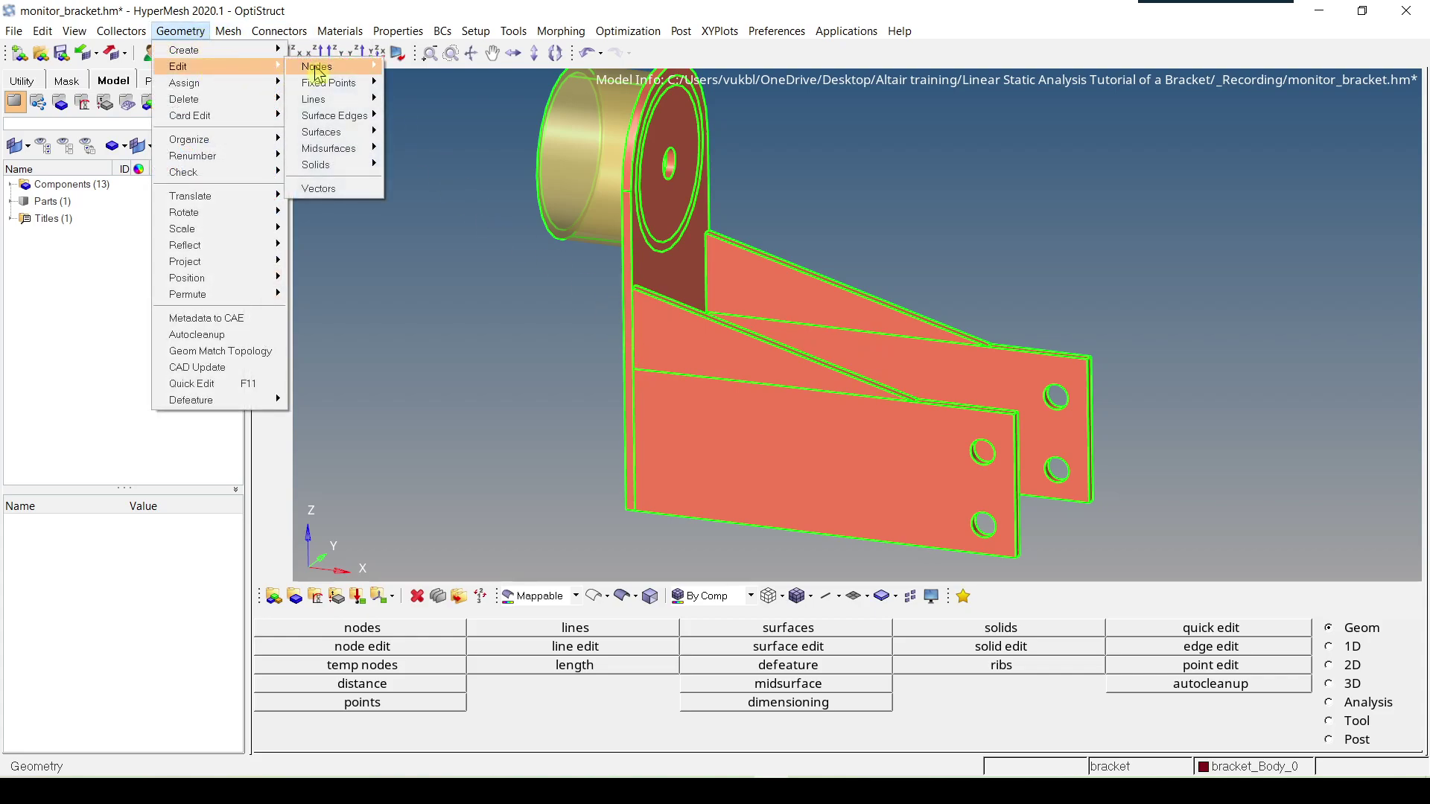
{"action": "mouse_move", "coordinate": [369, 164]}
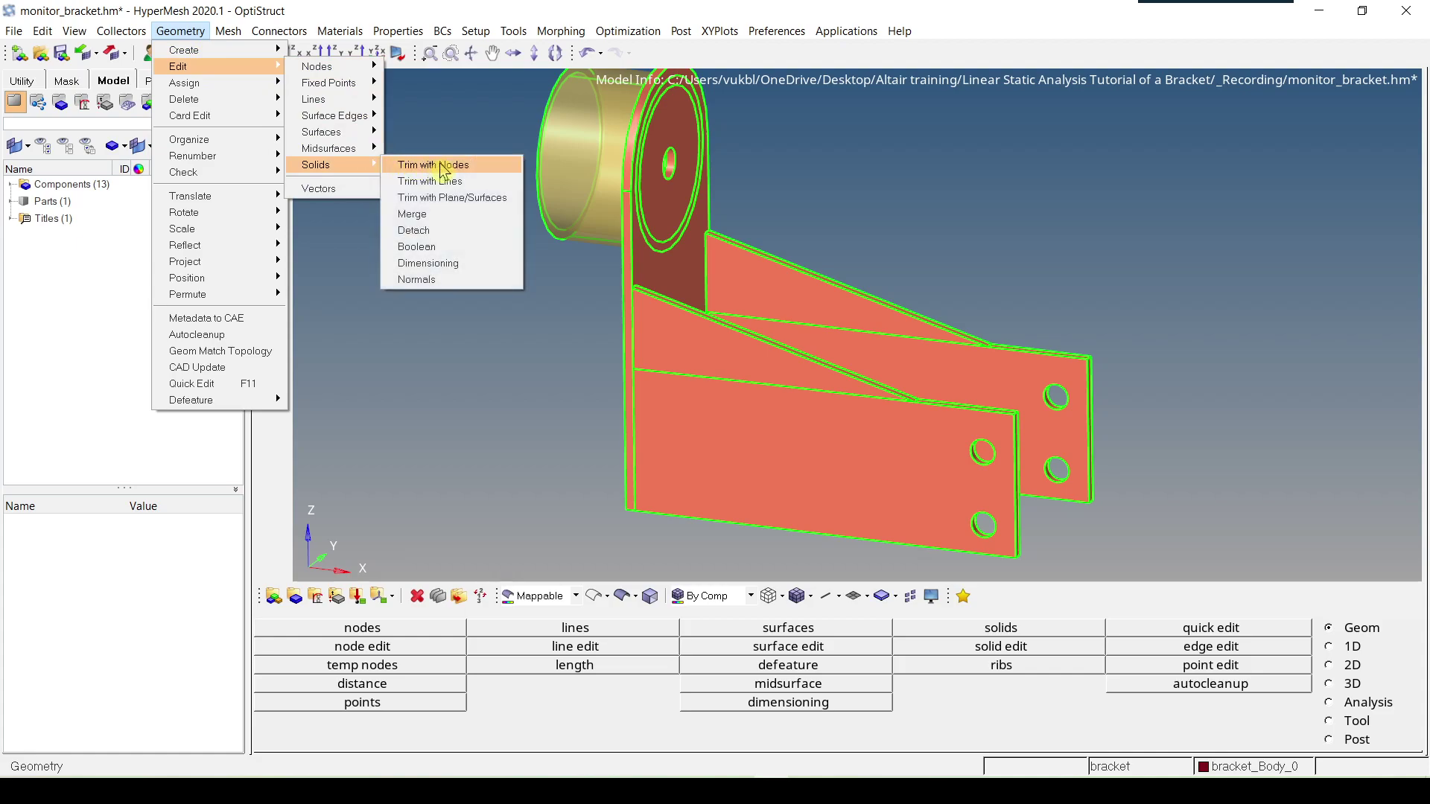
{"action": "left_click", "coordinate": [450, 181]}
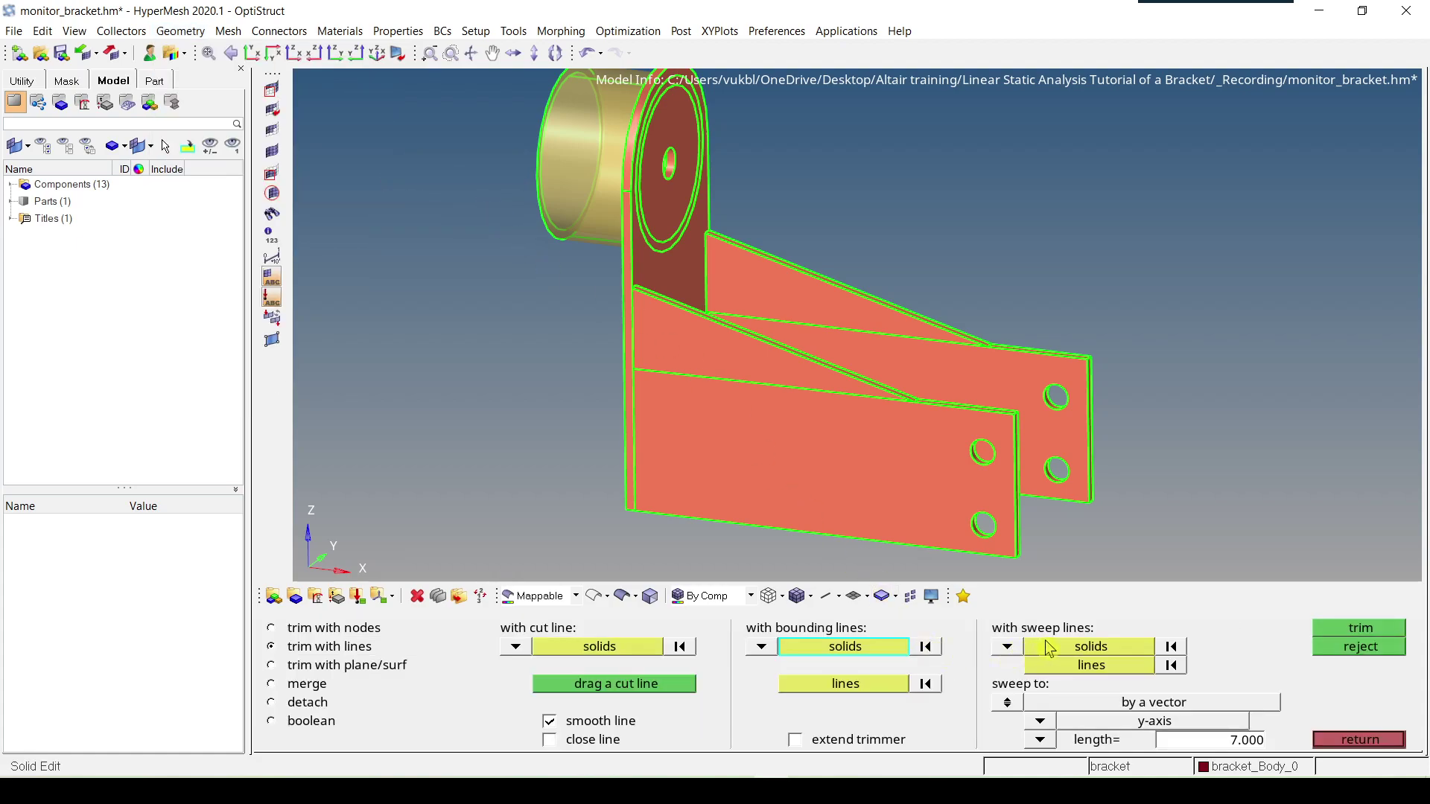
Sweep-trim the bracket along the lower cut line and vertical edge by the y-axis vector
{"action": "left_click", "coordinate": [1073, 651]}
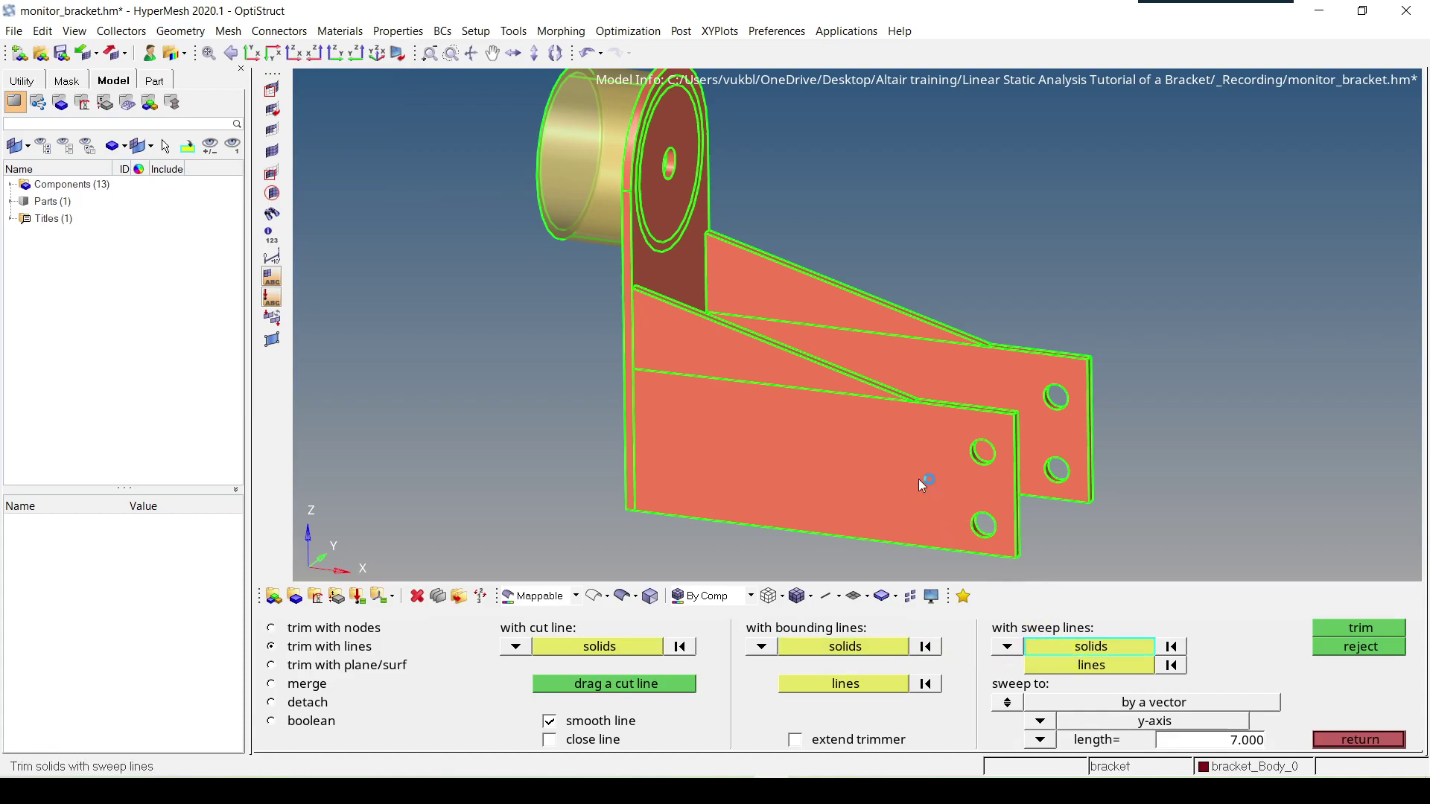
{"action": "left_click", "coordinate": [923, 484]}
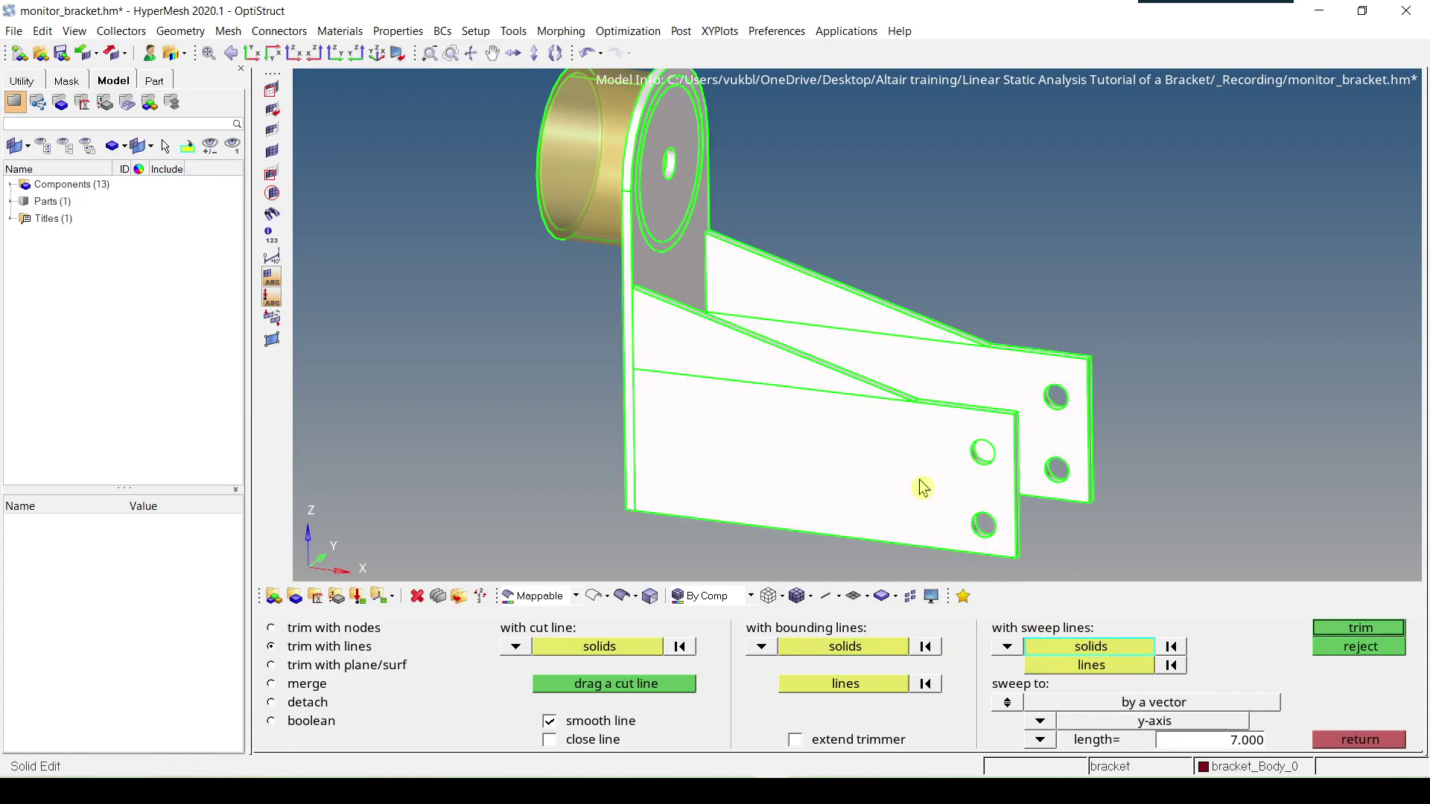
{"action": "left_click", "coordinate": [1092, 667]}
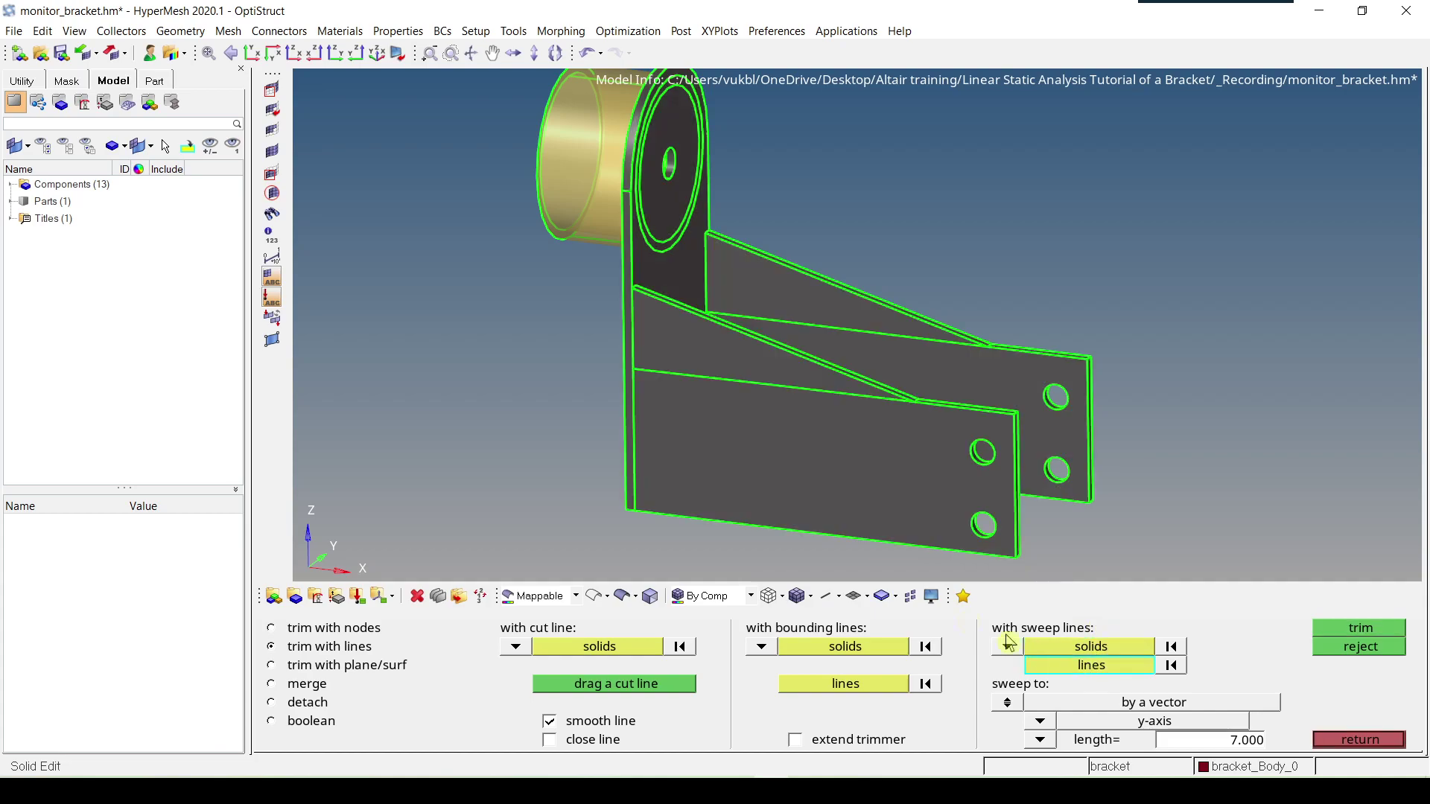
{"action": "scroll", "coordinate": [660, 335], "scroll_direction": "up", "scroll_amount": 6}
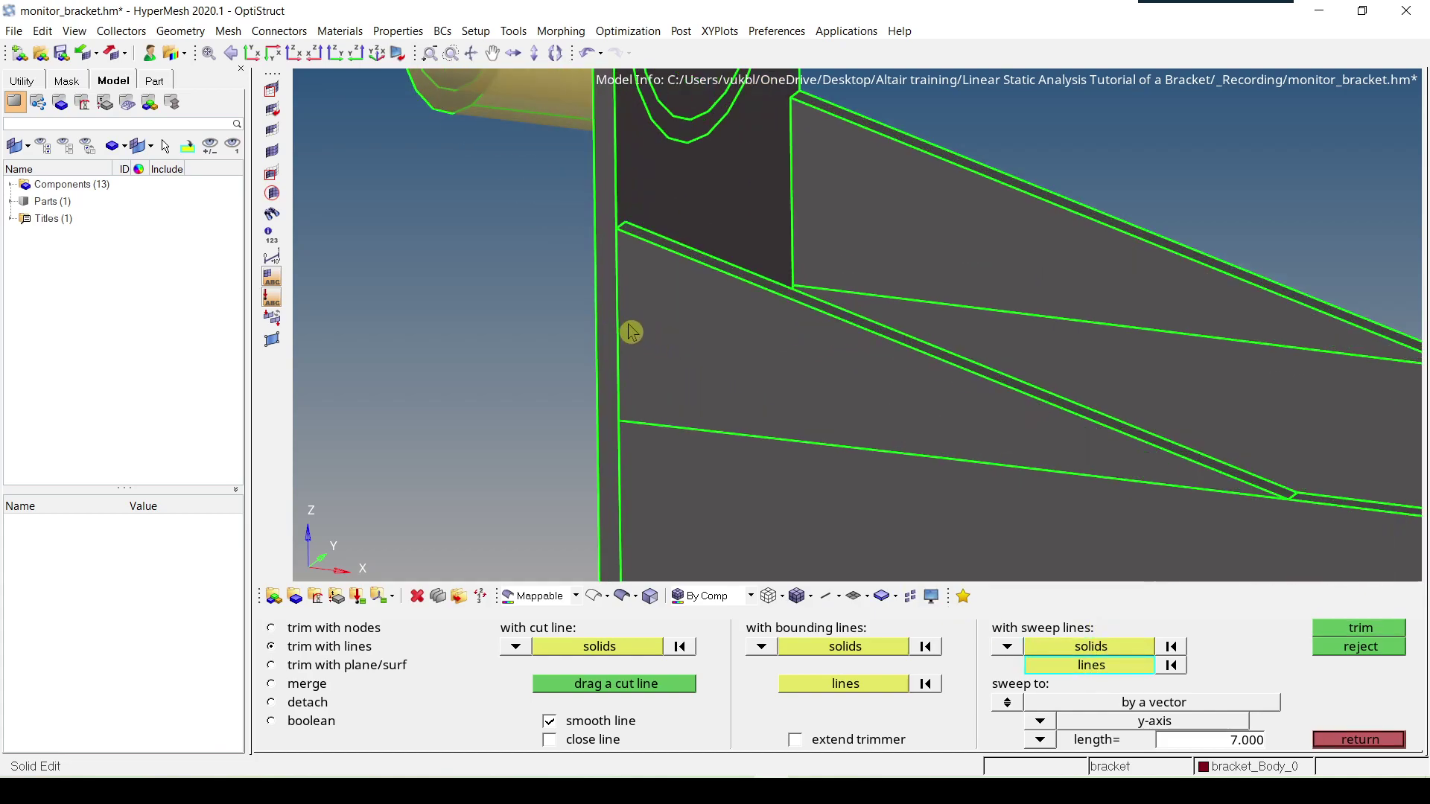
{"action": "left_click", "coordinate": [700, 433]}
{"action": "scroll", "coordinate": [704, 436], "scroll_direction": "down", "scroll_amount": 3}
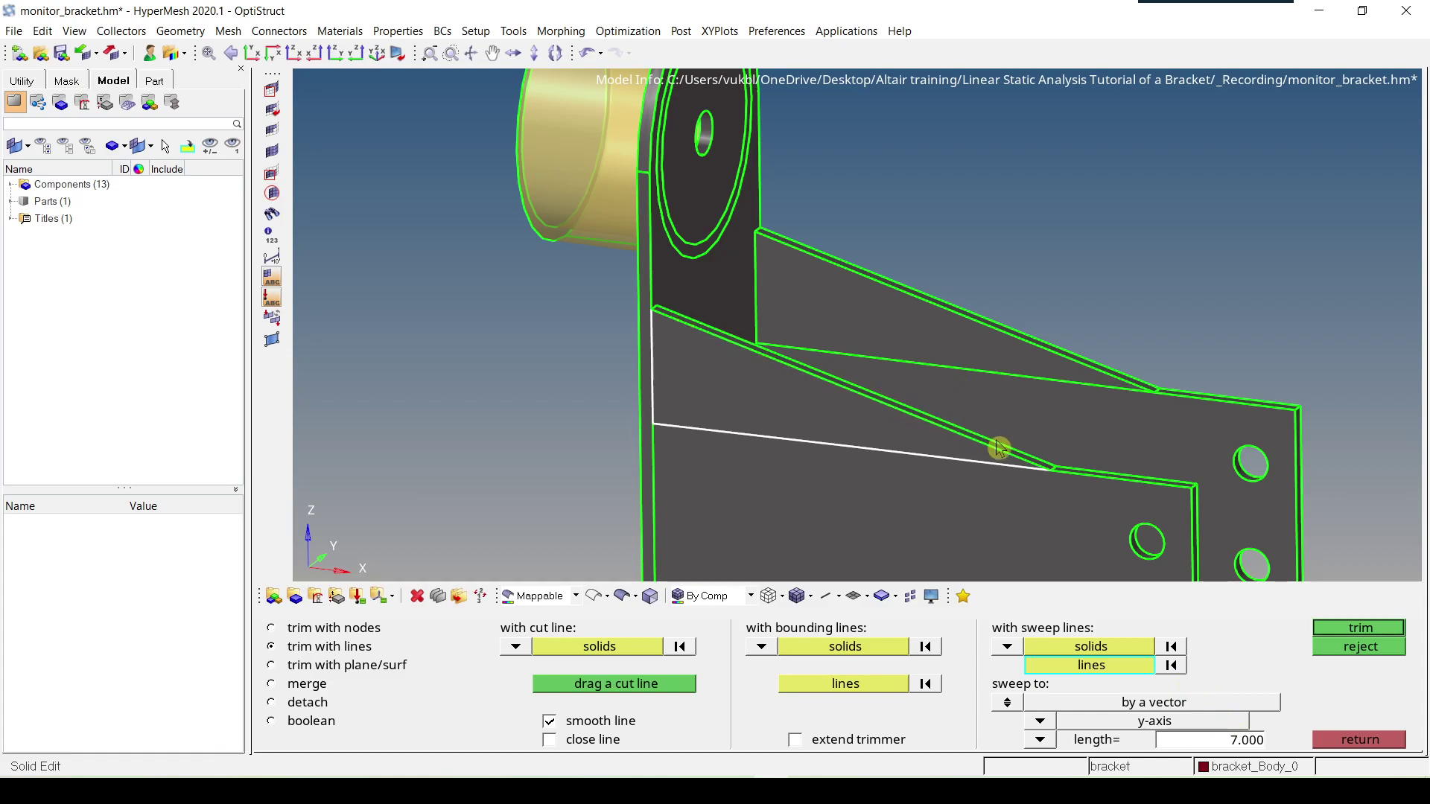
{"action": "left_click", "coordinate": [1354, 634]}
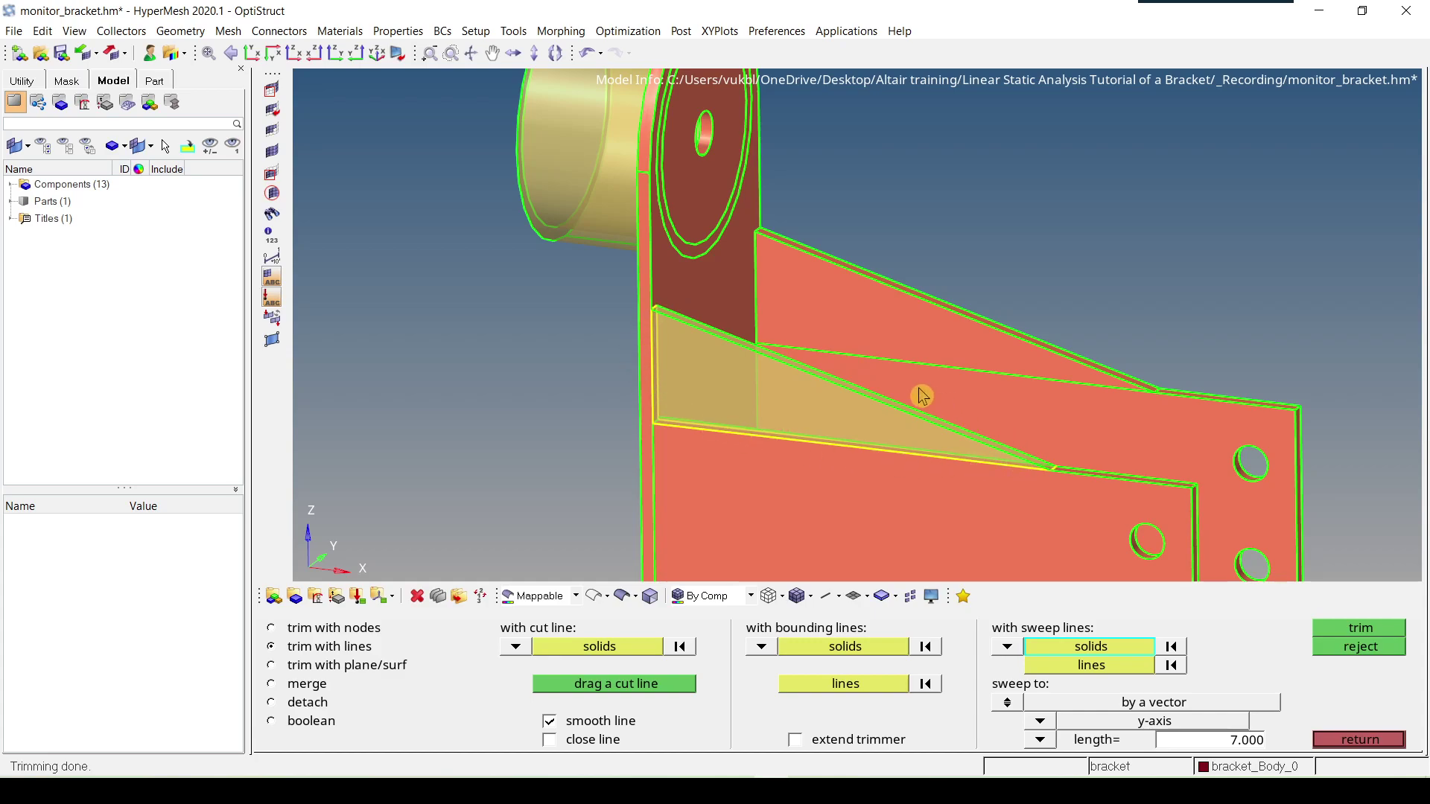
Trim the bracket with the vertical edge and slanted flange line as sweep lines, then exit
{"action": "left_click", "coordinate": [1112, 649]}
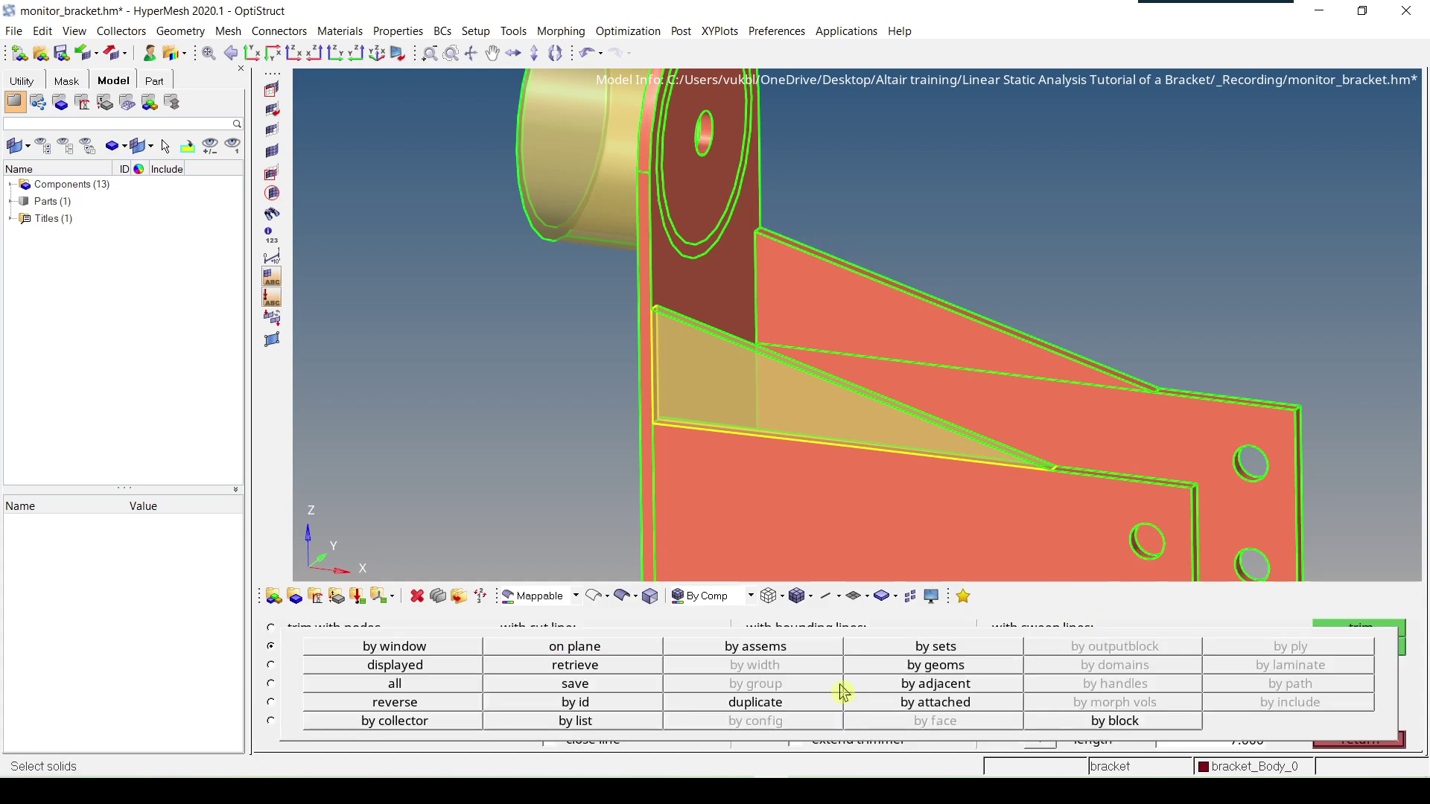
{"action": "left_click", "coordinate": [980, 363]}
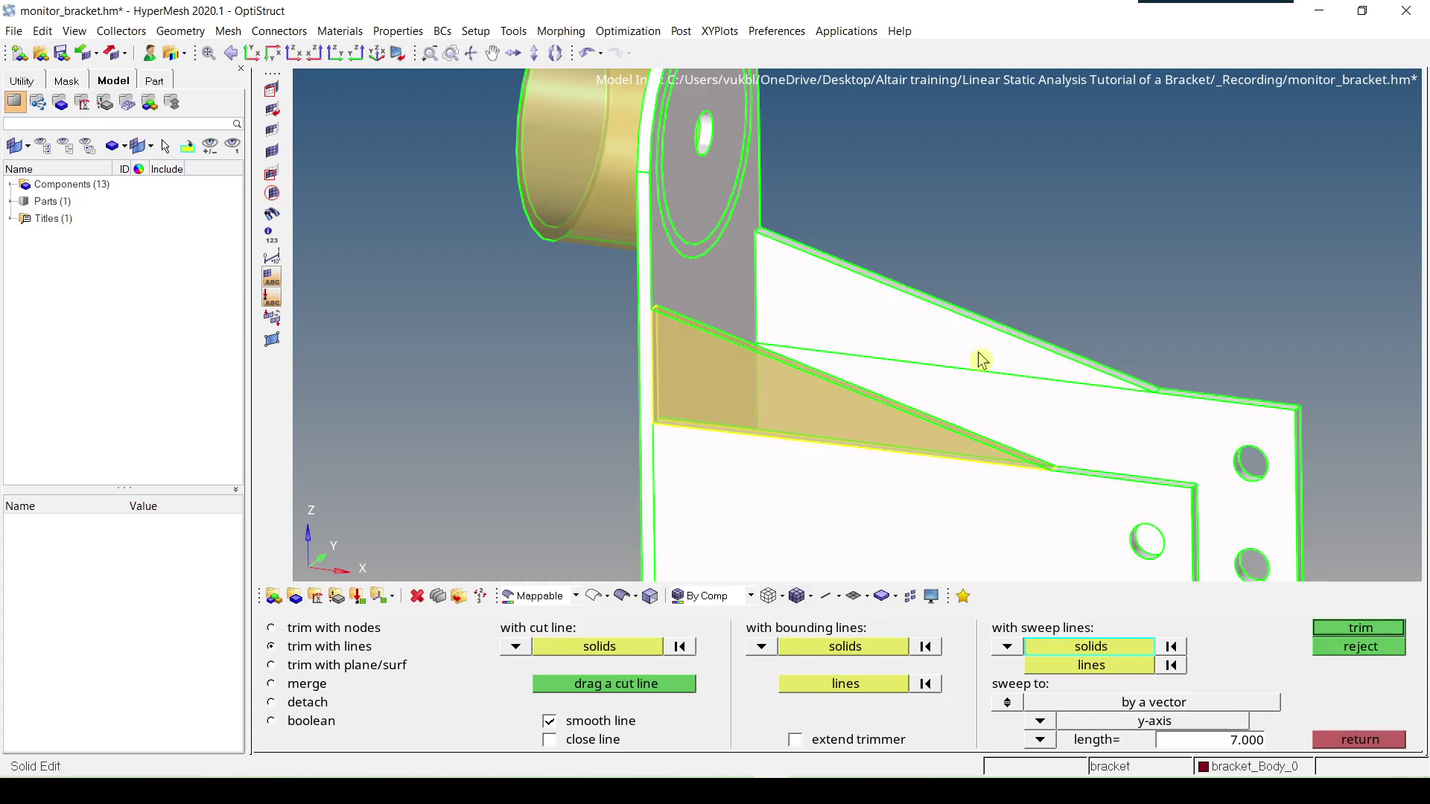
{"action": "left_click", "coordinate": [1072, 666]}
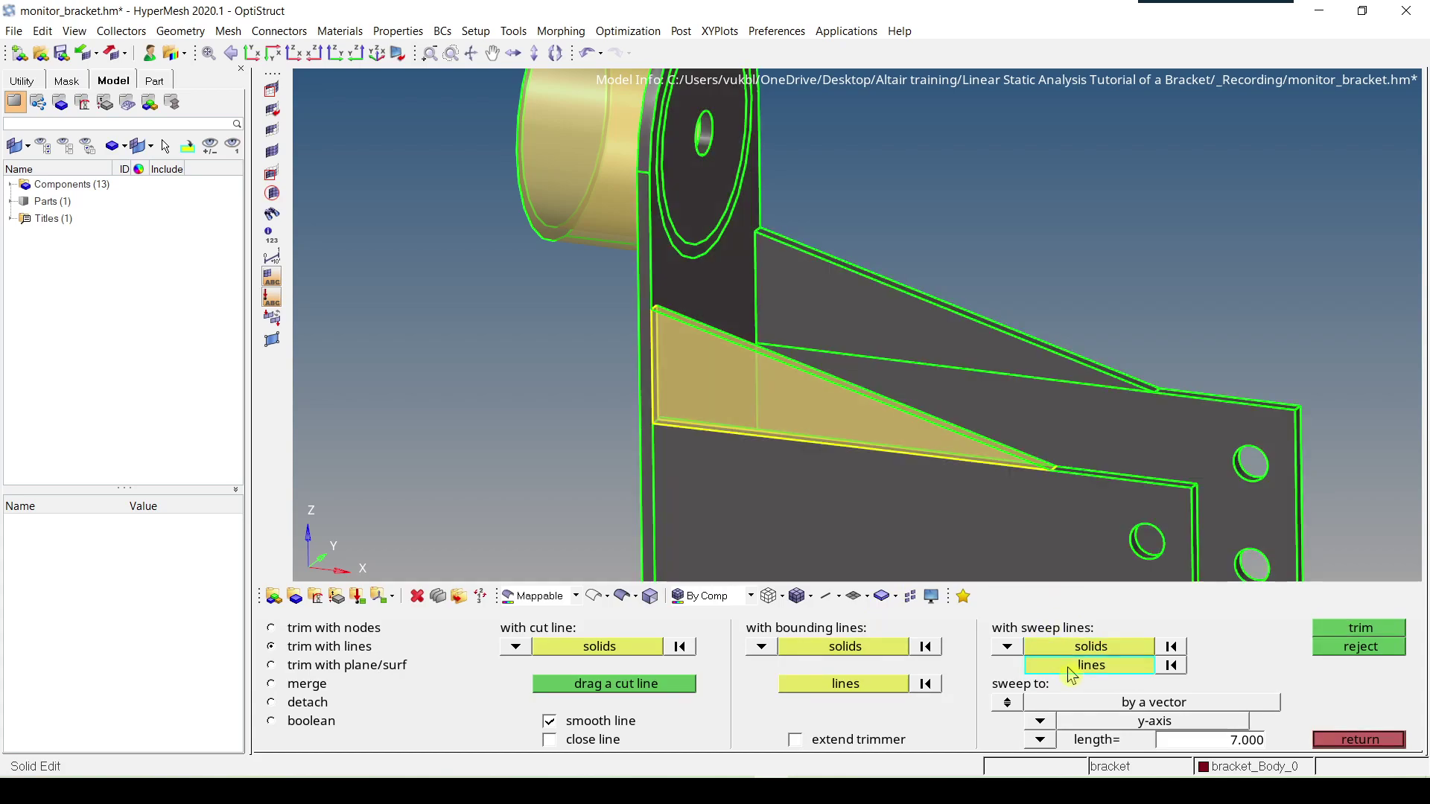
{"action": "left_click", "coordinate": [758, 278]}
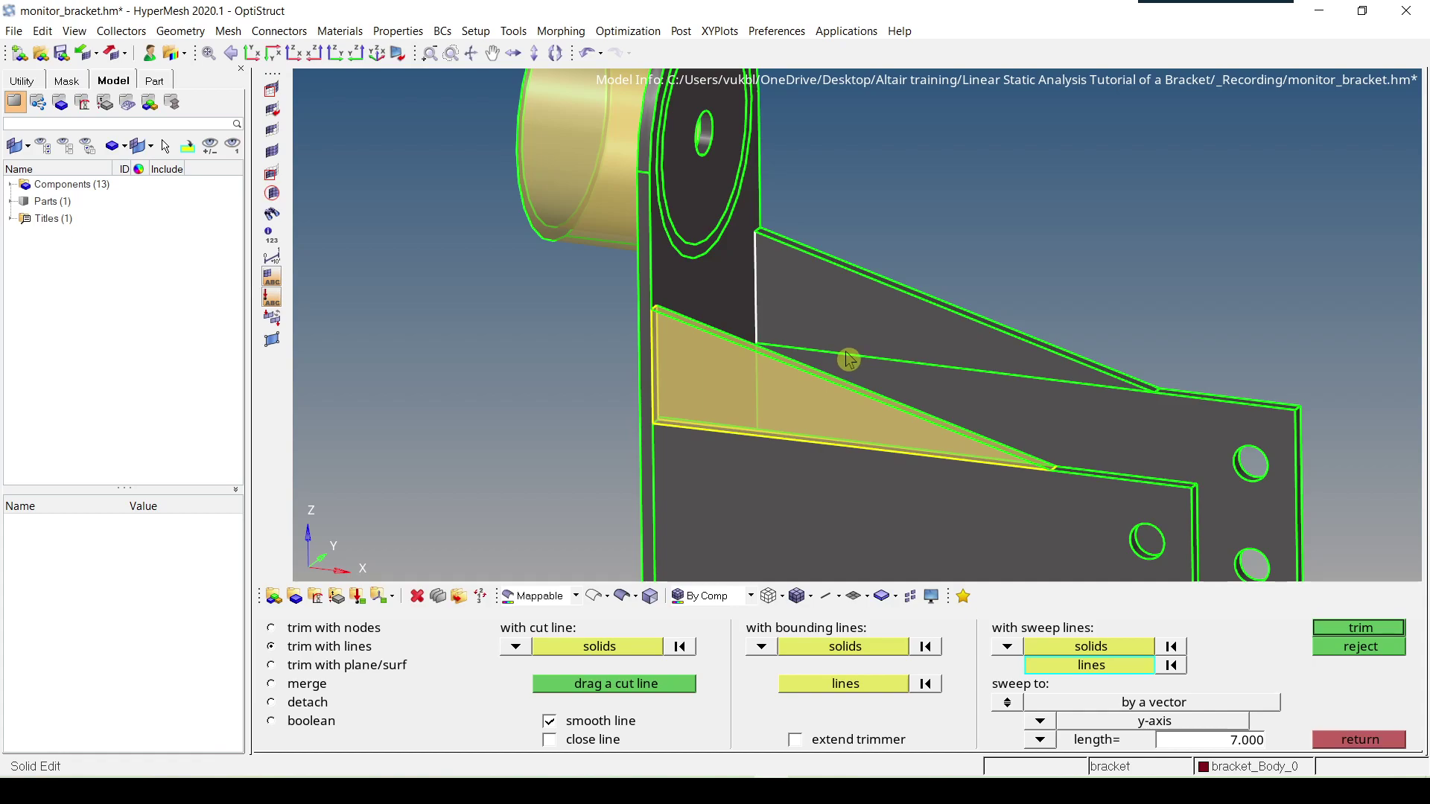
{"action": "left_click", "coordinate": [852, 356]}
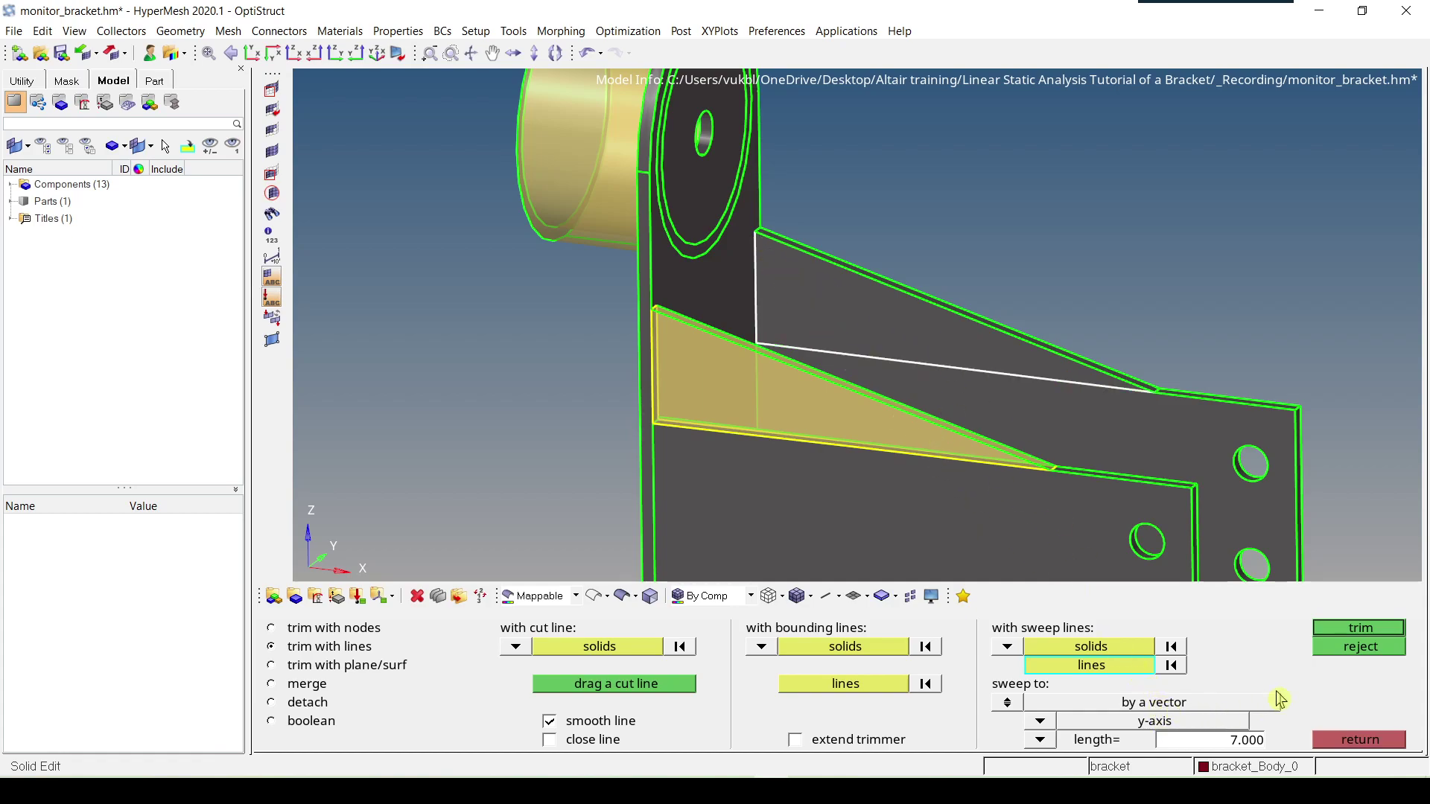
{"action": "left_click", "coordinate": [1357, 630]}
{"action": "left_click", "coordinate": [1357, 739]}
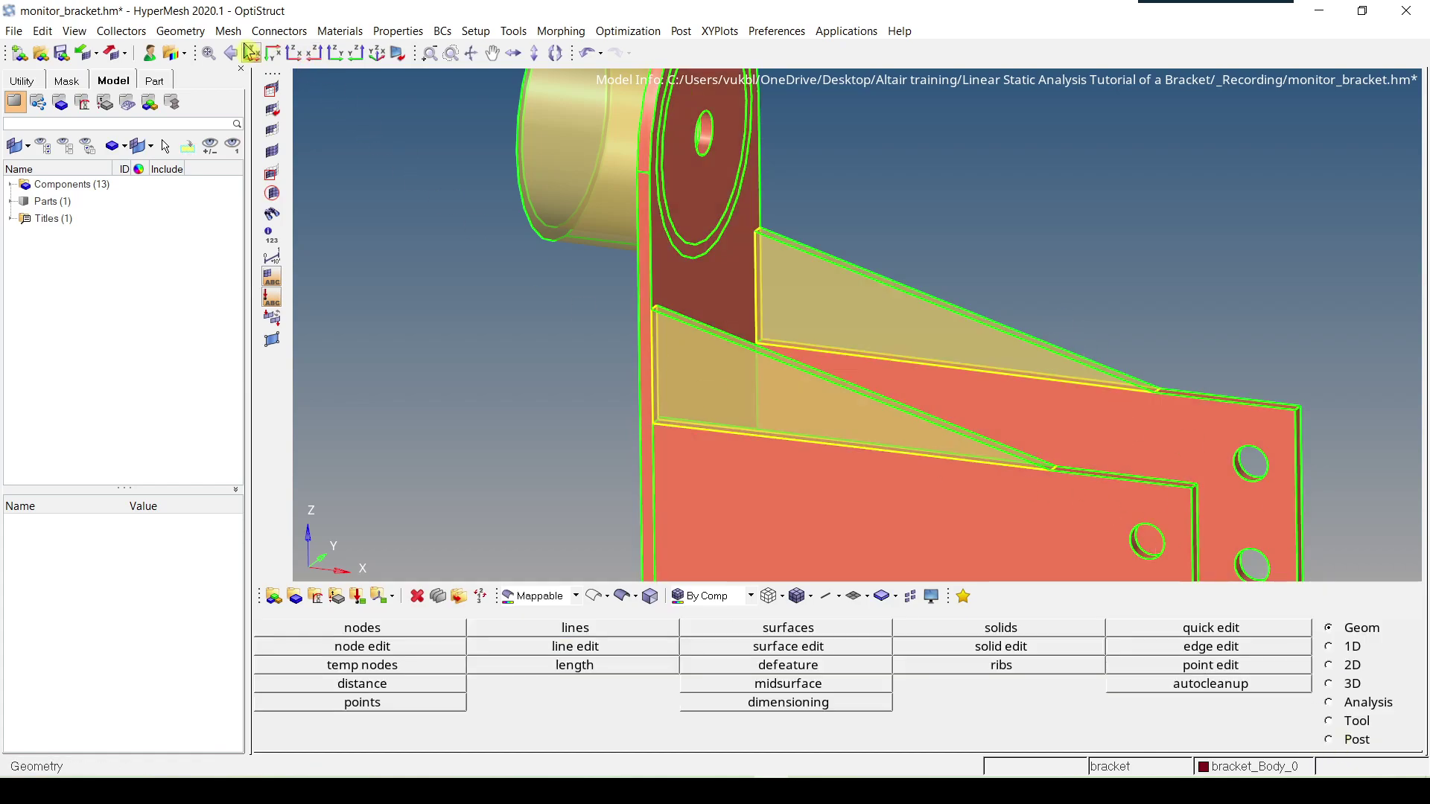
Fit and rotate the bracket, then bring up the Geometry > Edit > Solids operations
{"action": "left_click", "coordinate": [218, 53]}
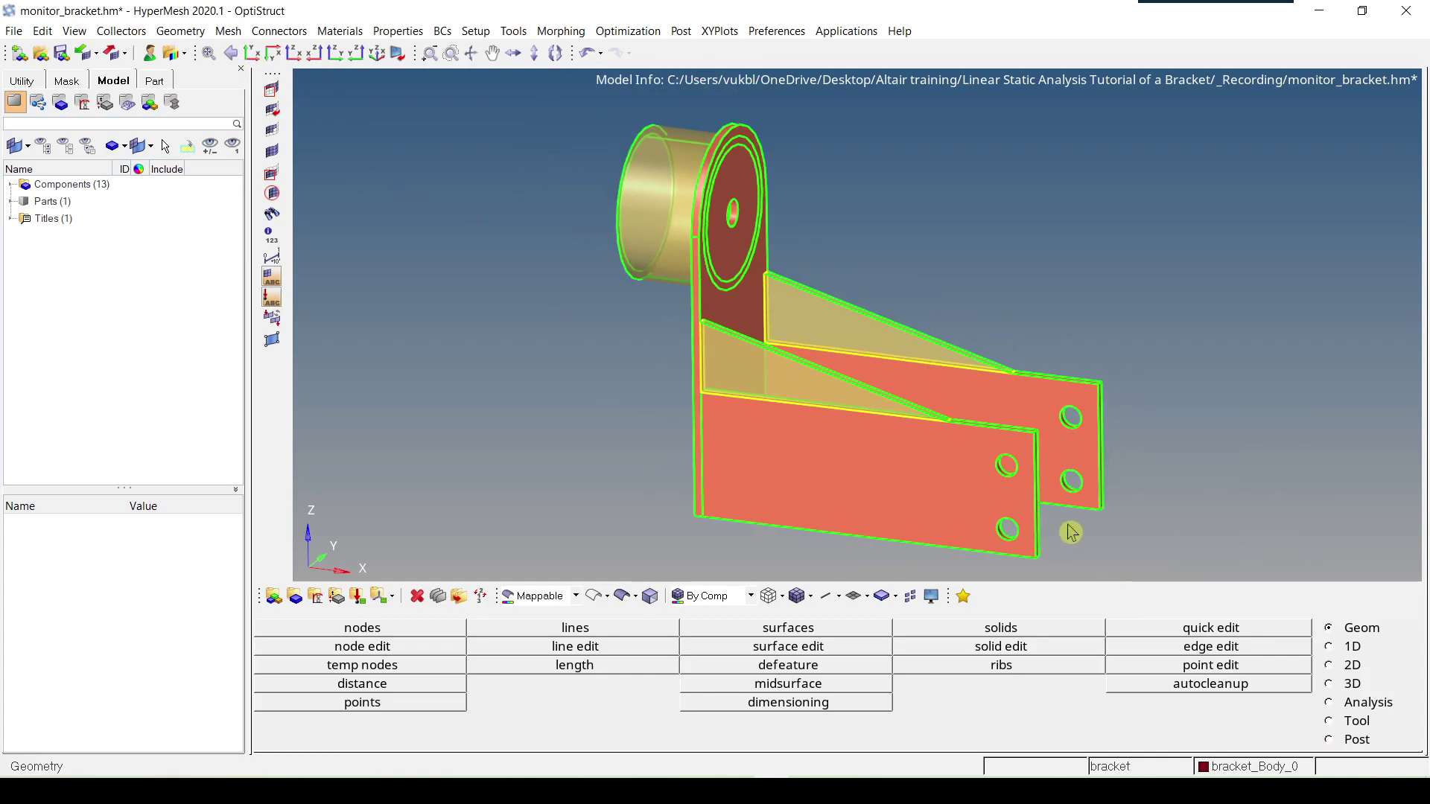
{"action": "left_click_drag", "start_coordinate": [1045, 503], "coordinate": [775, 441], "text": "ctrl"}
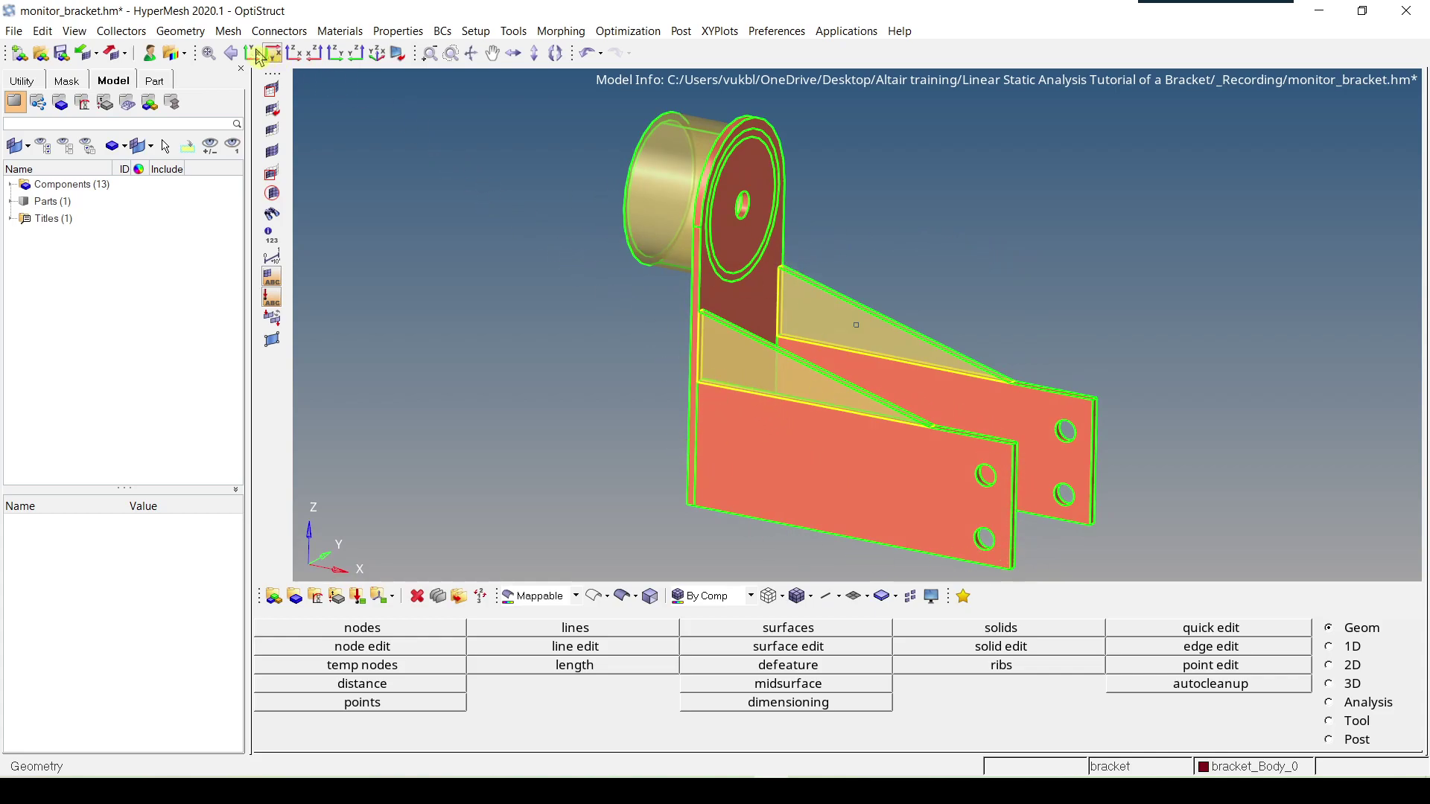
{"action": "left_click", "coordinate": [180, 31]}
{"action": "mouse_move", "coordinate": [201, 71]}
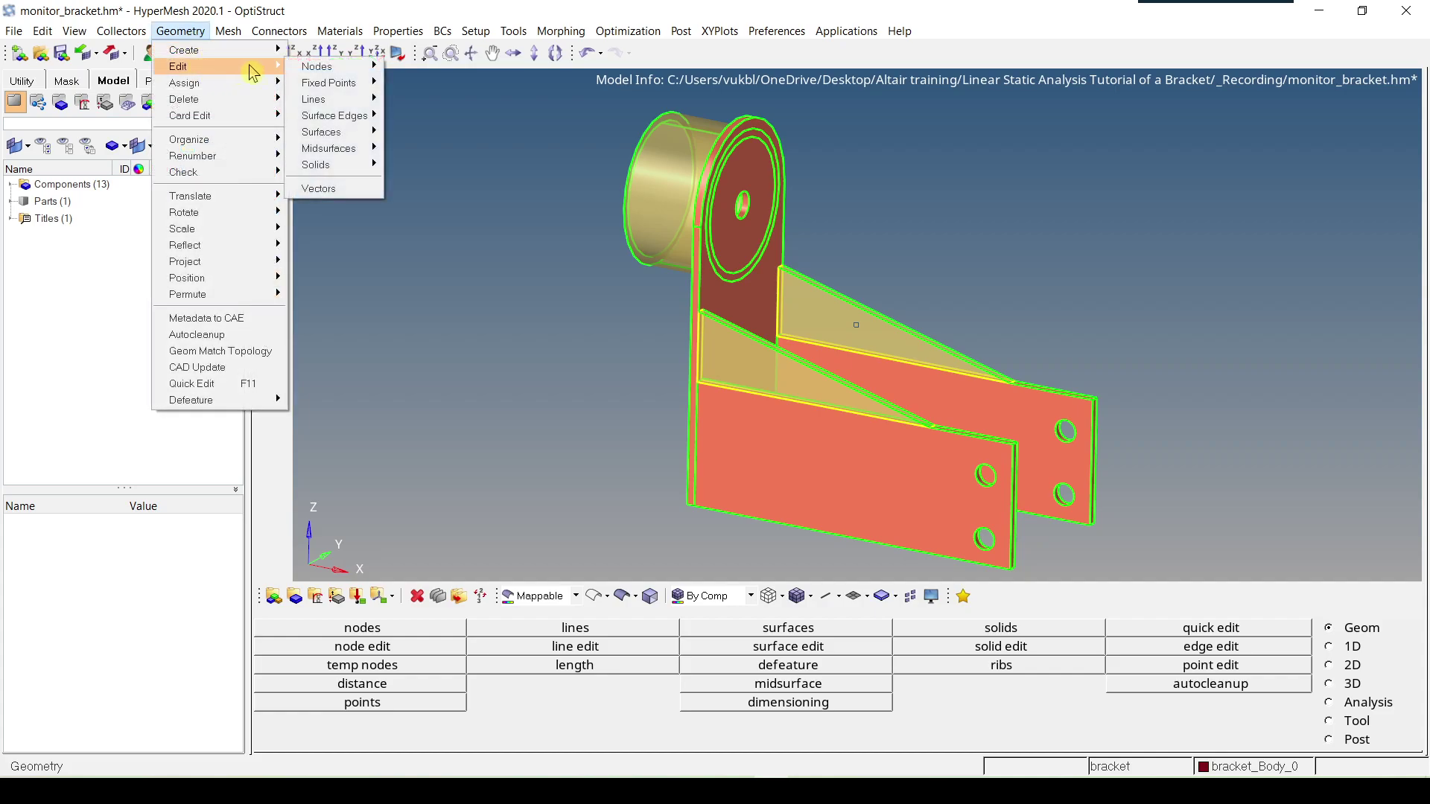
{"action": "mouse_move", "coordinate": [367, 171]}
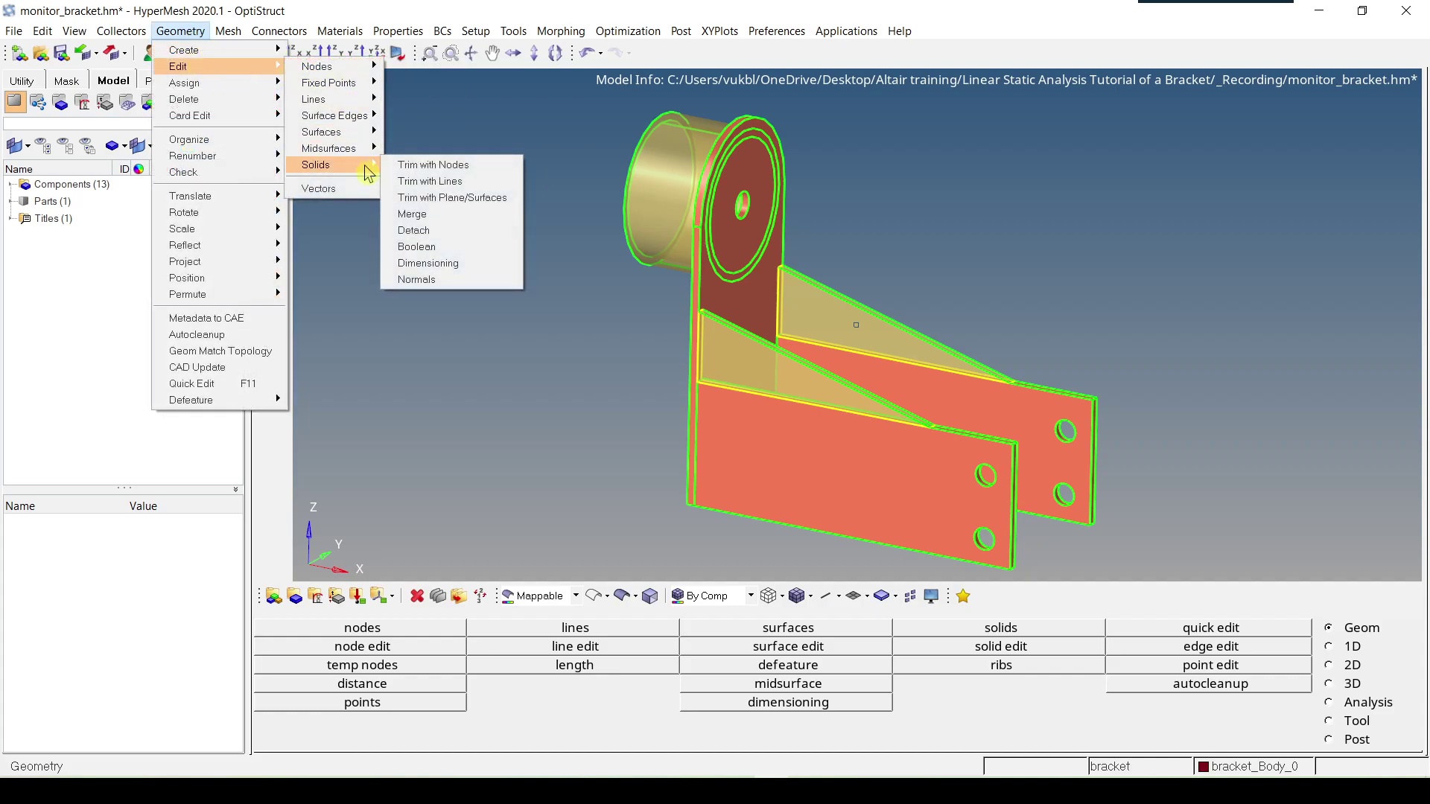
In trim with plane/surf, pick the bracket solid and its dark-red face as trimming surface
{"action": "left_click", "coordinate": [465, 198]}
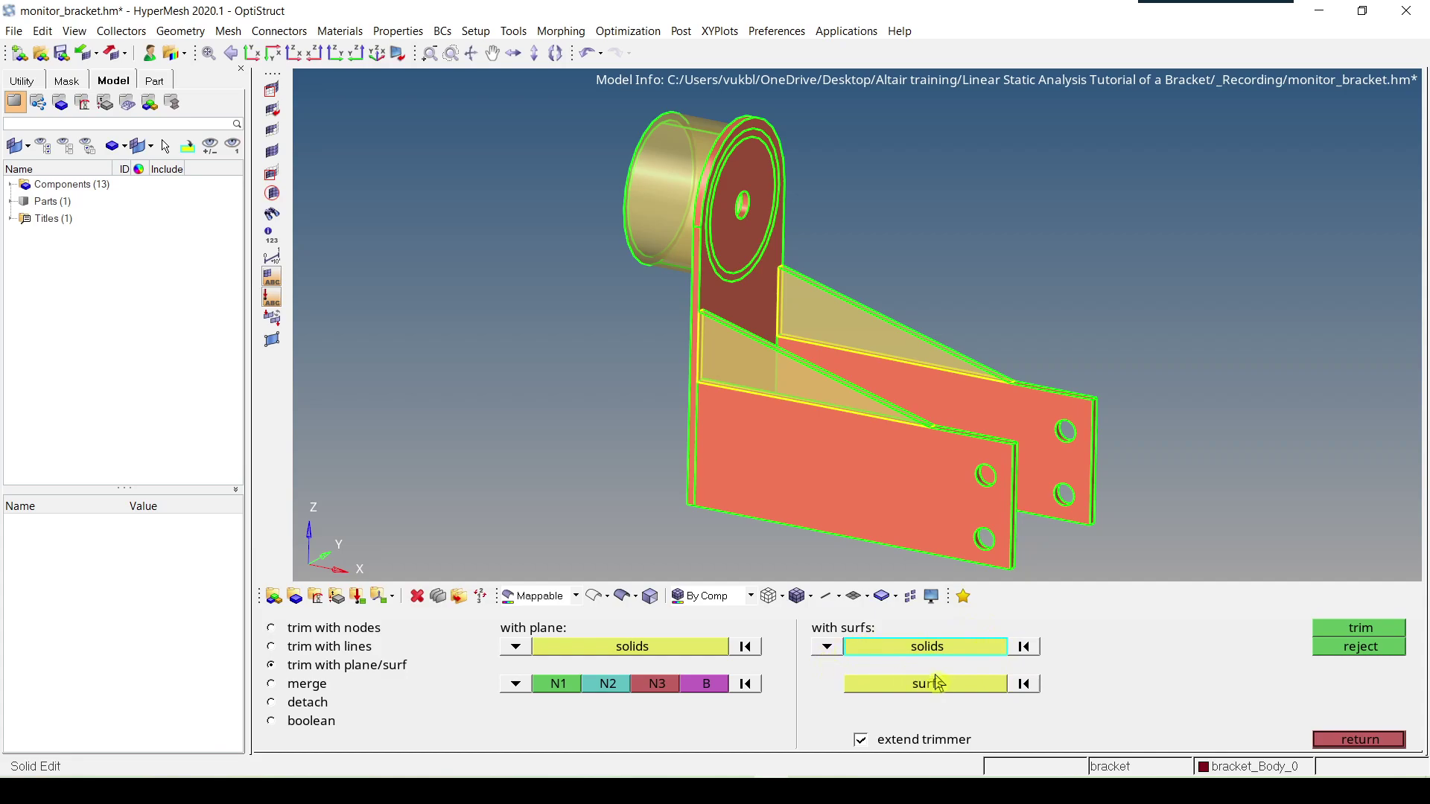
{"action": "left_click", "coordinate": [873, 493]}
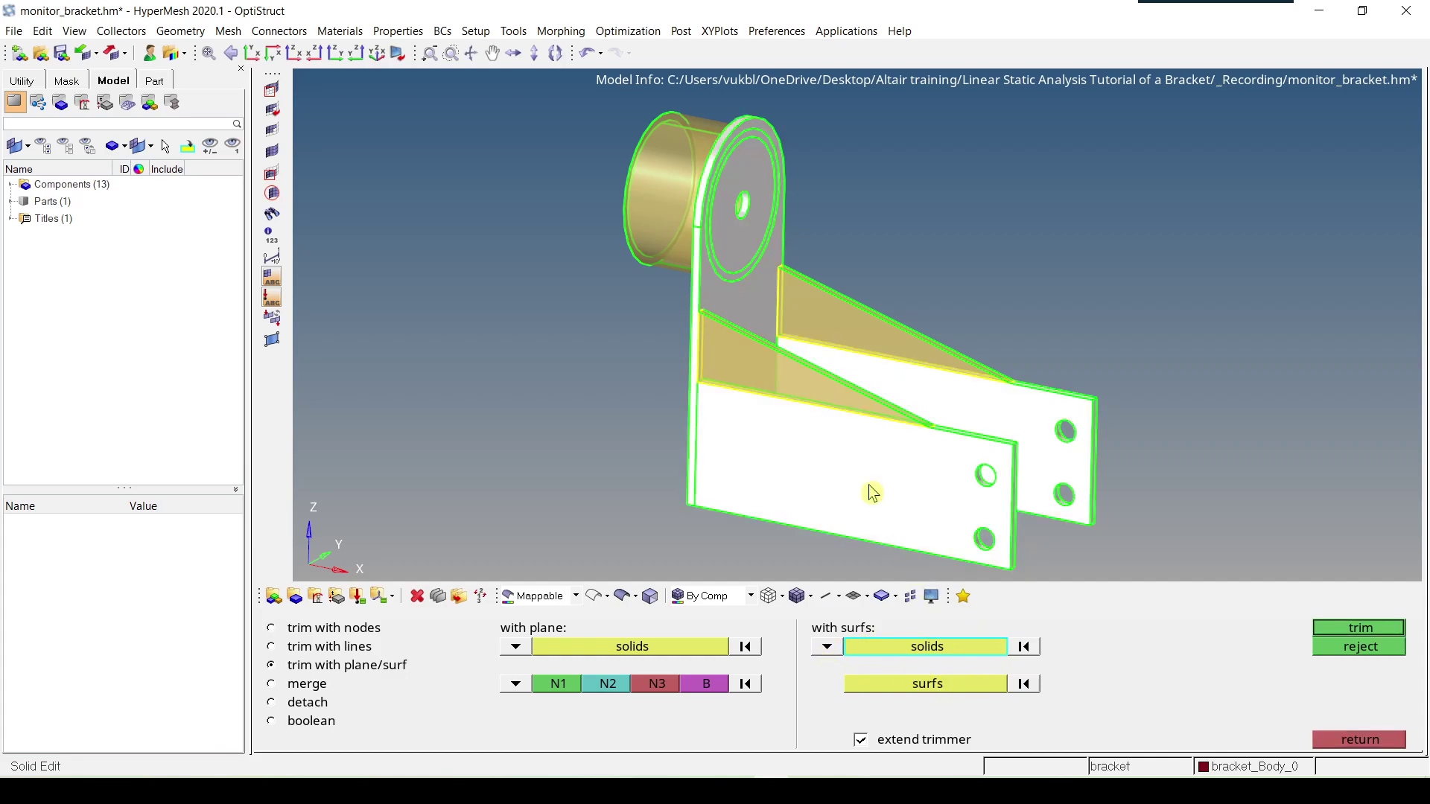
{"action": "left_click", "coordinate": [941, 688]}
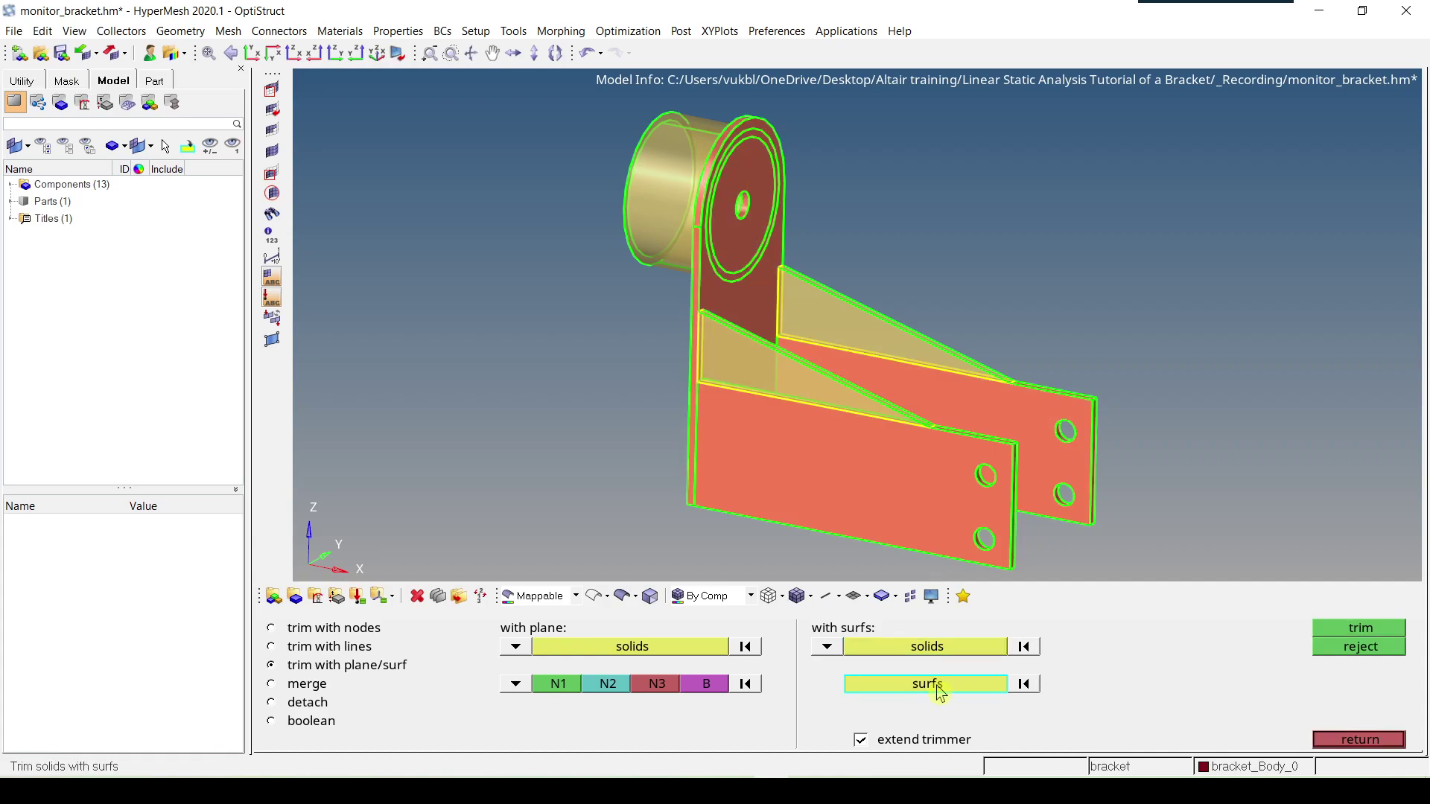
{"action": "left_click", "coordinate": [760, 306]}
{"action": "middle_click", "coordinate": [760, 306]}
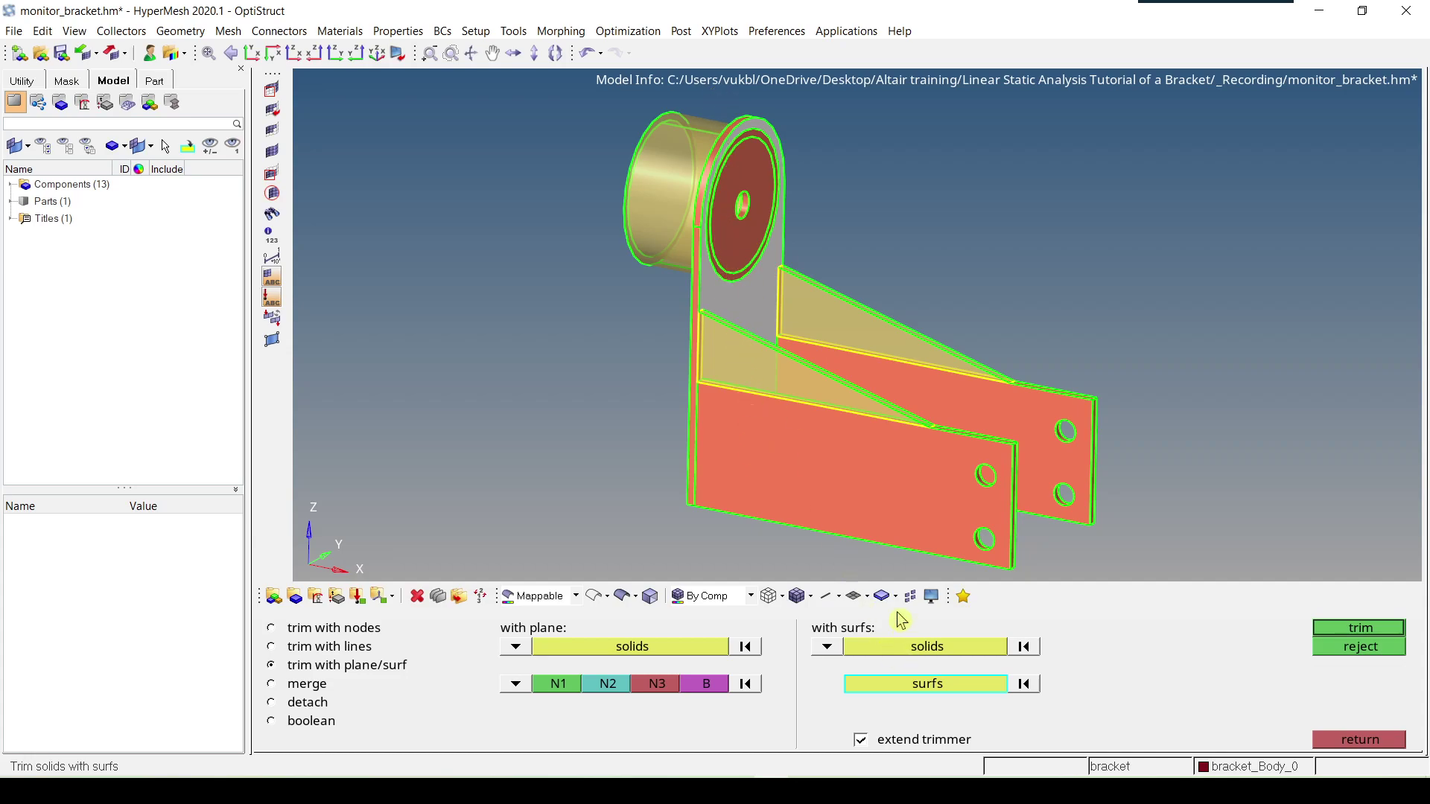
Reselect the bracket solid, trim it with the chosen surface, and exit the trim panel
{"action": "left_click", "coordinate": [966, 646]}
{"action": "left_click", "coordinate": [910, 494]}
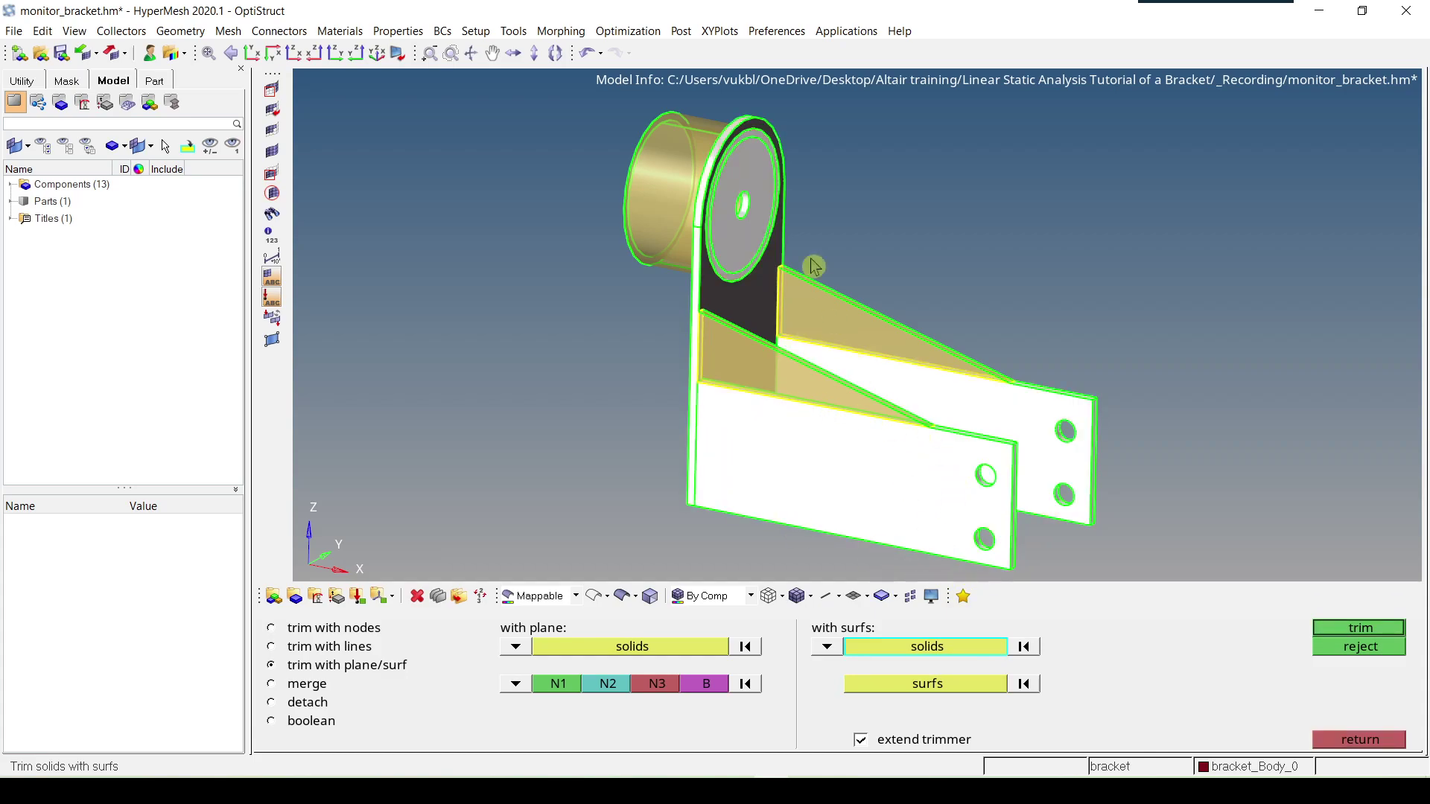
{"action": "left_click", "coordinate": [1370, 633]}
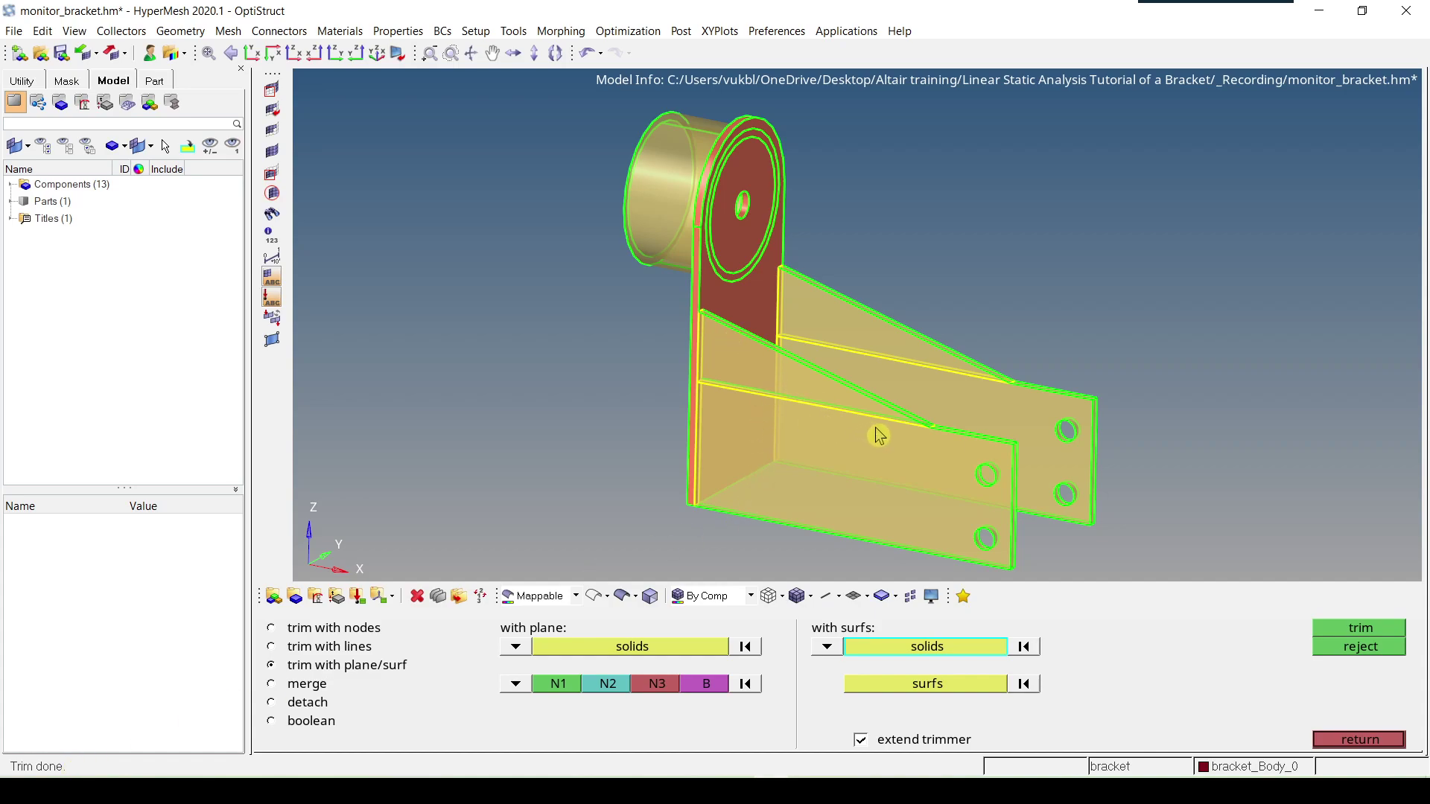
{"action": "right_click_drag", "start_coordinate": [879, 436], "coordinate": [893, 431], "text": "ctrl"}
{"action": "right_click_drag", "start_coordinate": [893, 367], "coordinate": [847, 342], "text": "ctrl"}
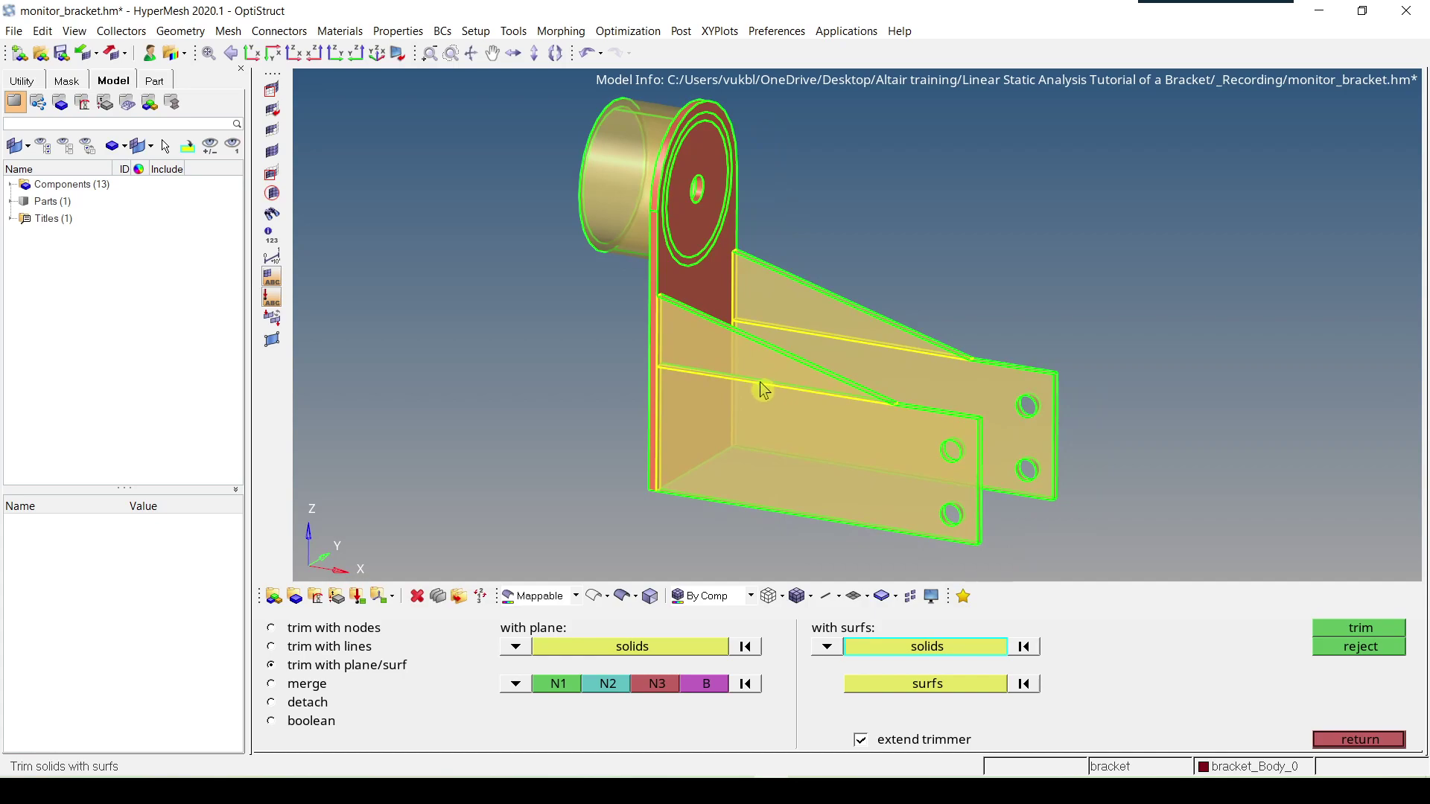
{"action": "scroll", "coordinate": [767, 390], "scroll_direction": "down", "scroll_amount": 1}
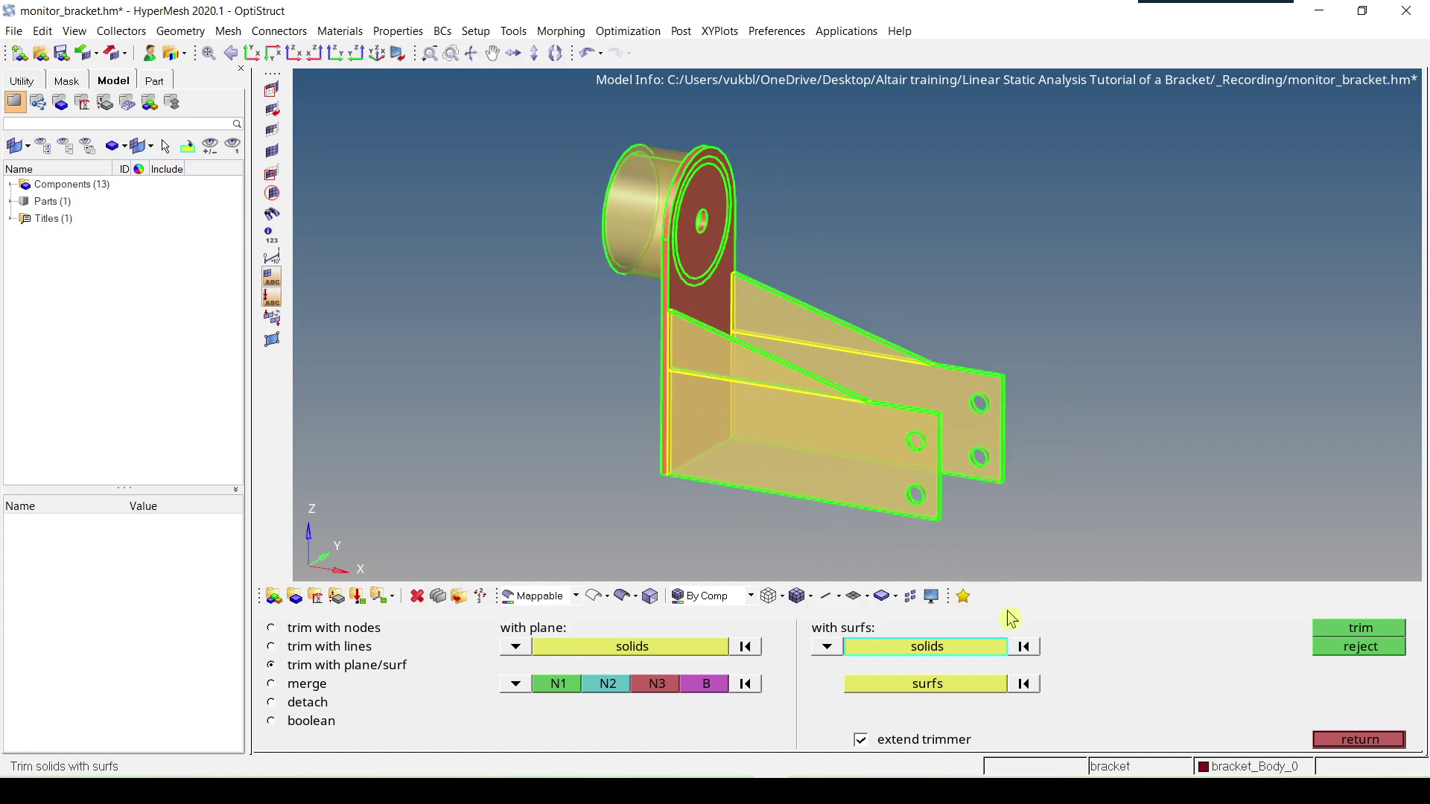
{"action": "left_click", "coordinate": [1359, 739]}
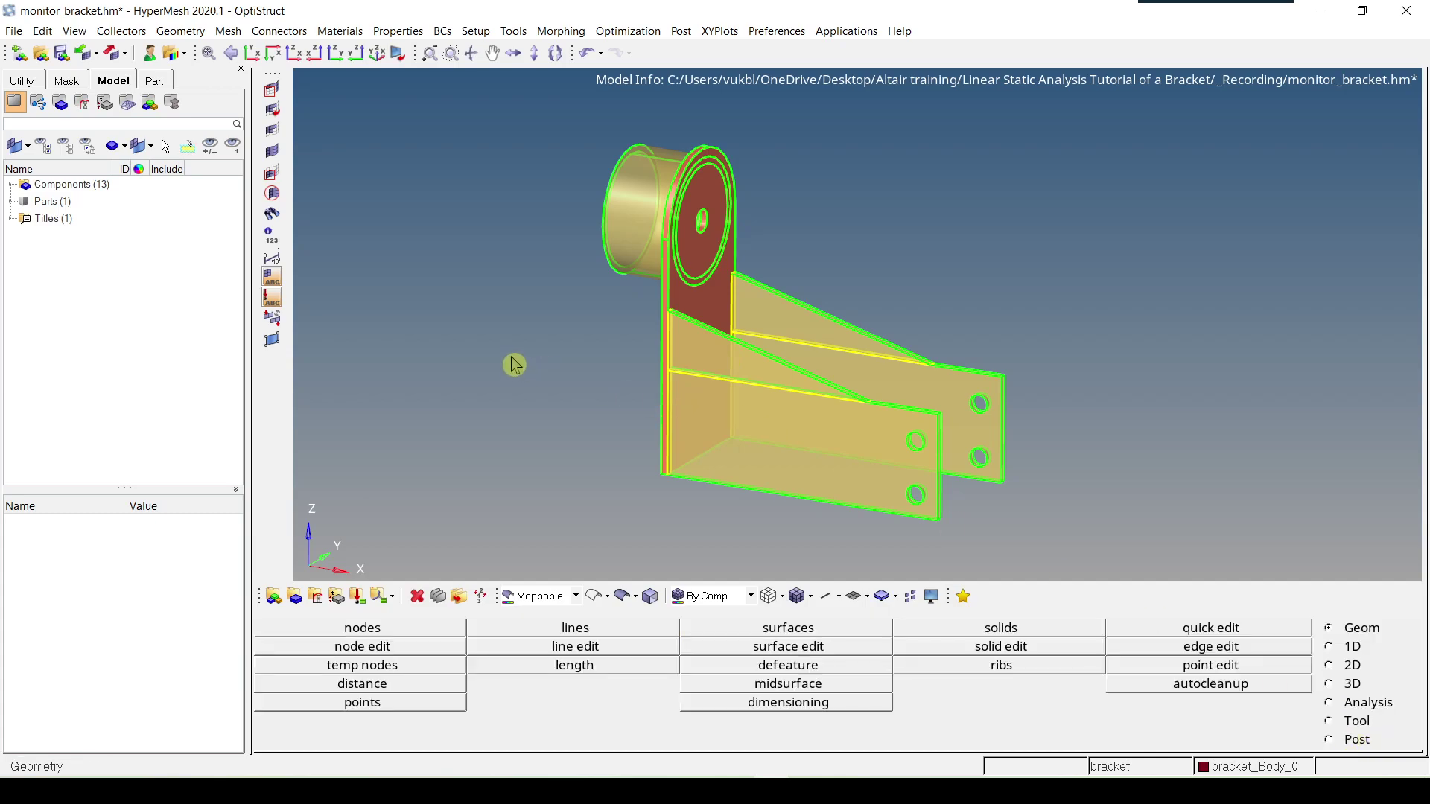
Mask the cylindrical tube solid so only the plate and flanges remain visible
{"action": "scroll", "coordinate": [536, 376], "scroll_direction": "down", "scroll_amount": 1}
{"action": "left_click_drag", "start_coordinate": [559, 389], "coordinate": [736, 309], "text": "ctrl"}
{"action": "scroll", "coordinate": [742, 309], "scroll_direction": "up", "scroll_amount": 3}
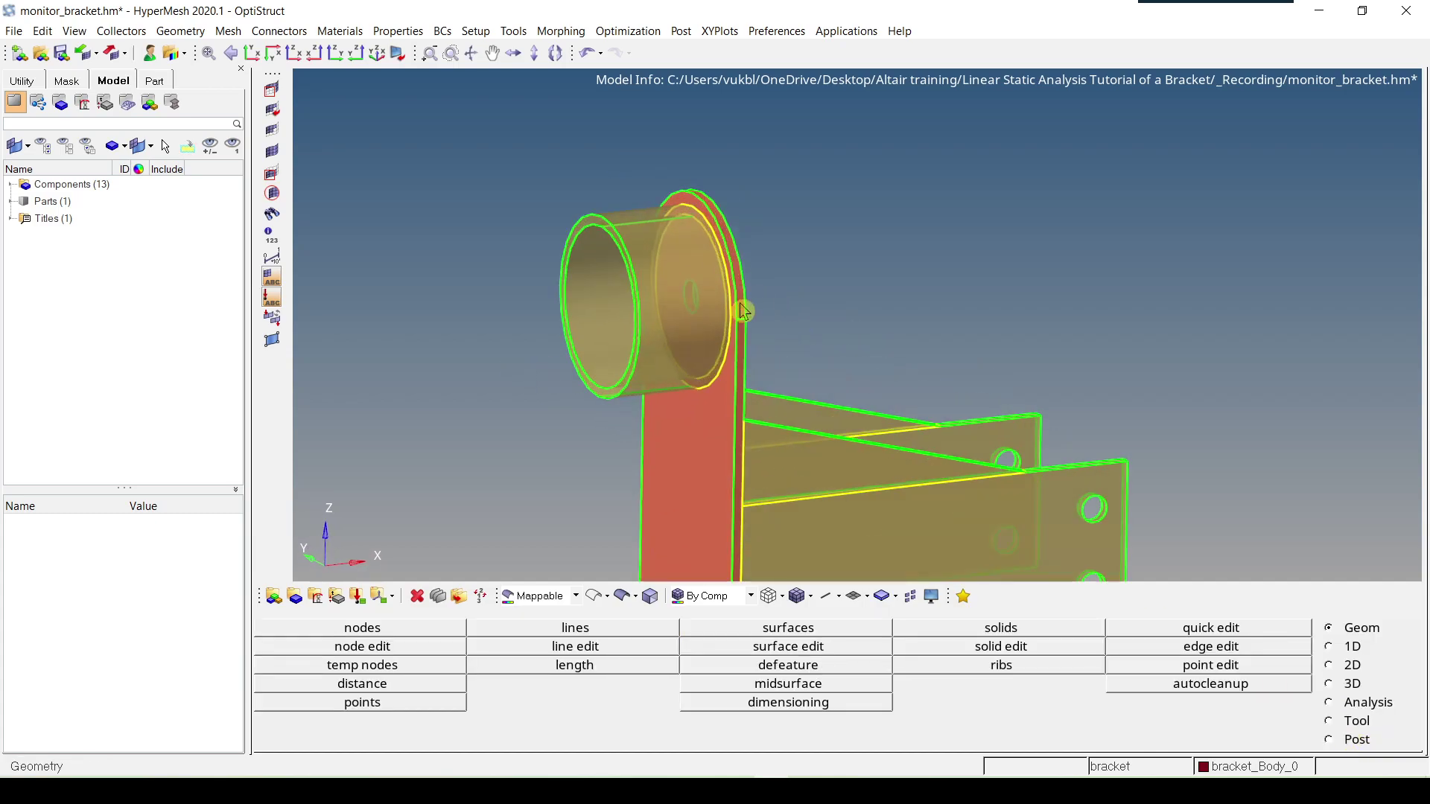
{"action": "right_click_drag", "start_coordinate": [743, 309], "coordinate": [779, 257], "text": "ctrl"}
{"action": "key", "text": "F5"}
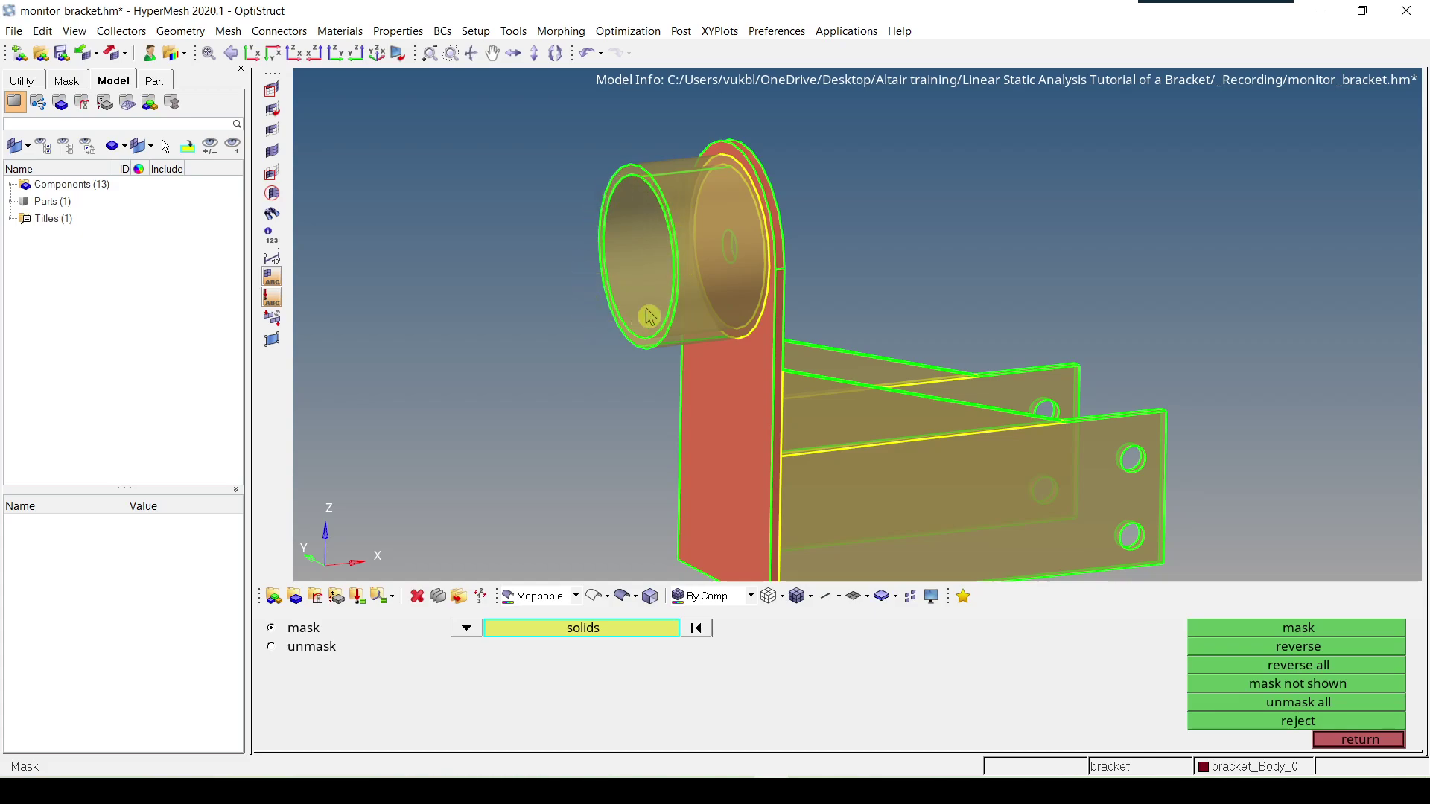
{"action": "left_click", "coordinate": [644, 250]}
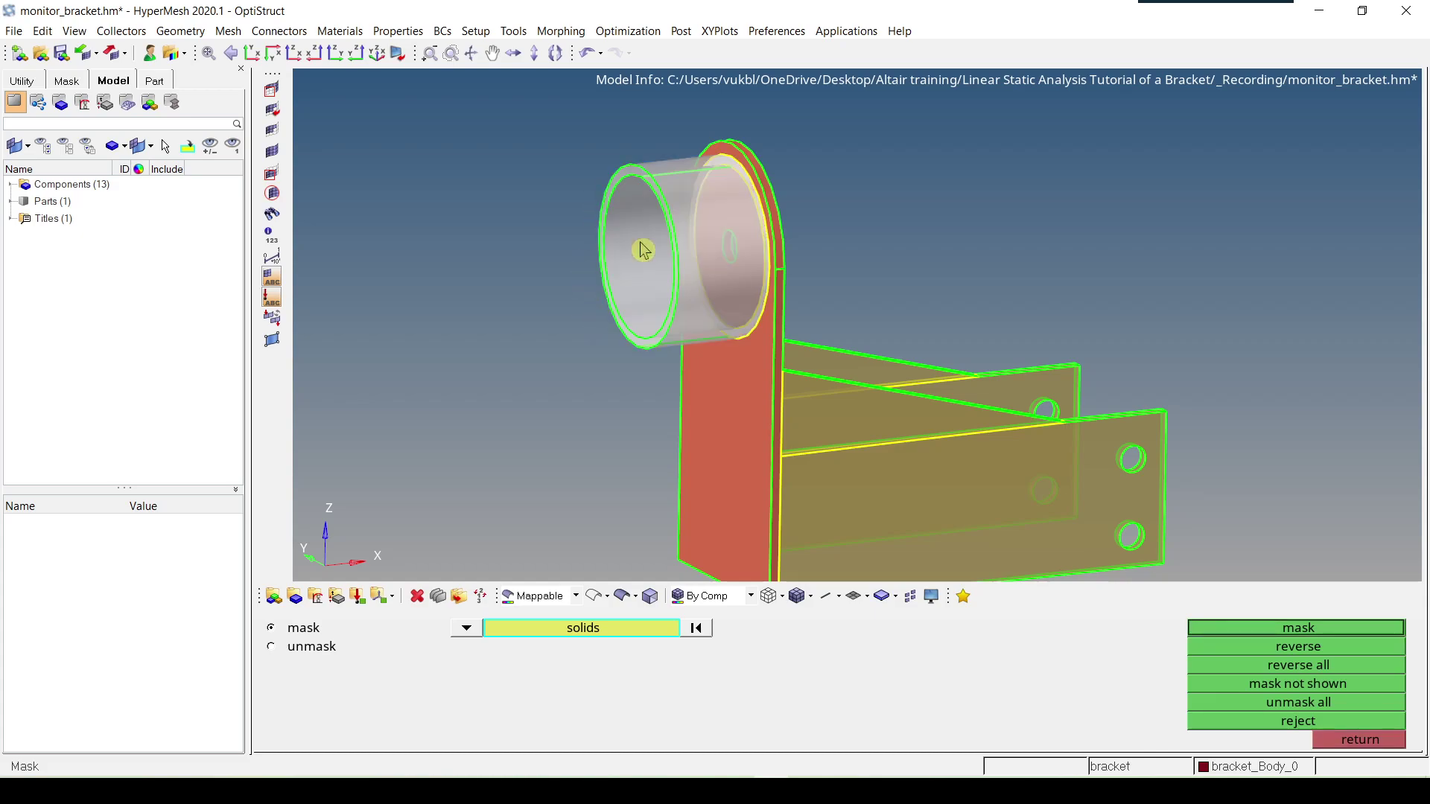
{"action": "left_click", "coordinate": [1264, 632]}
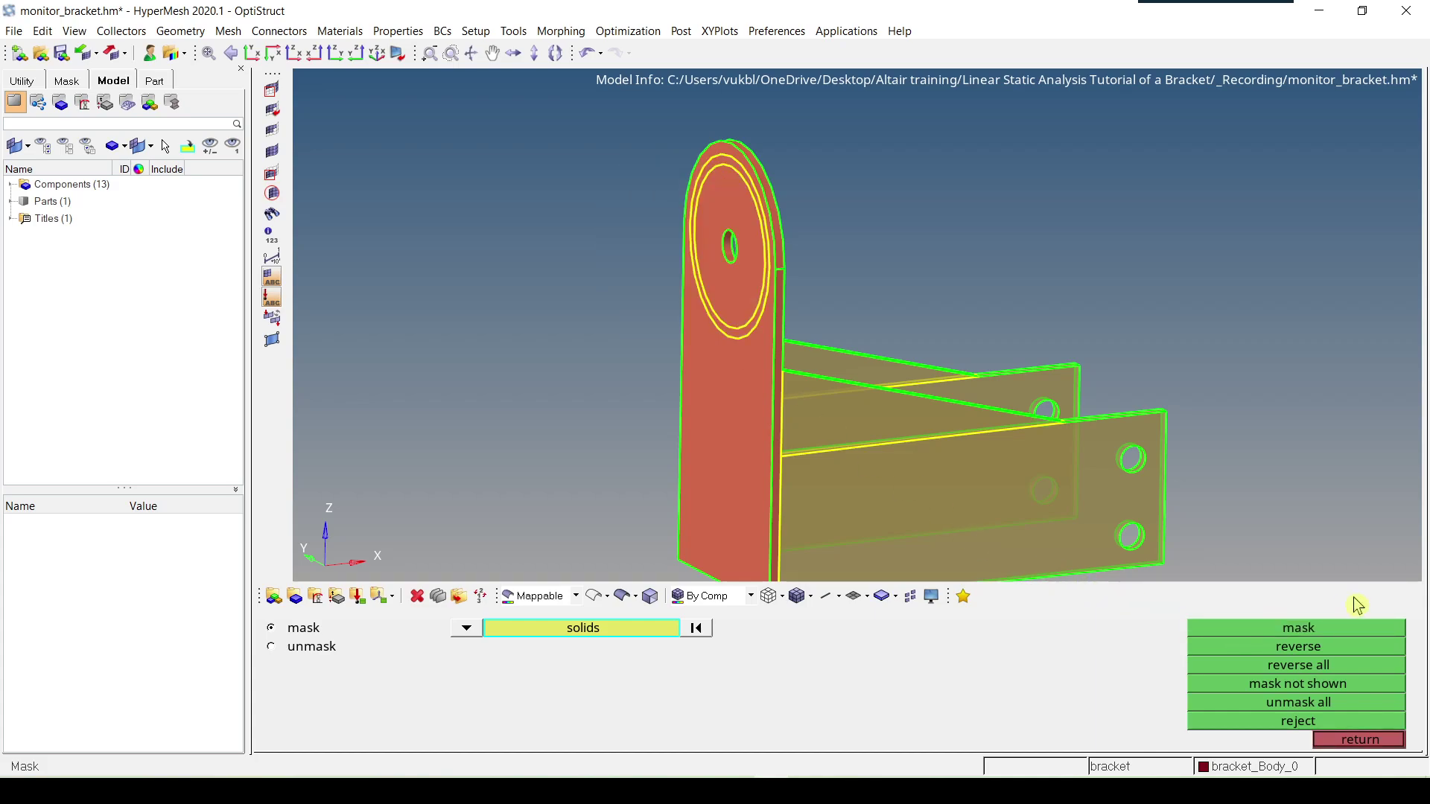
{"action": "left_click", "coordinate": [1369, 744]}
{"action": "left_click_drag", "start_coordinate": [702, 420], "coordinate": [690, 316], "text": "ctrl"}
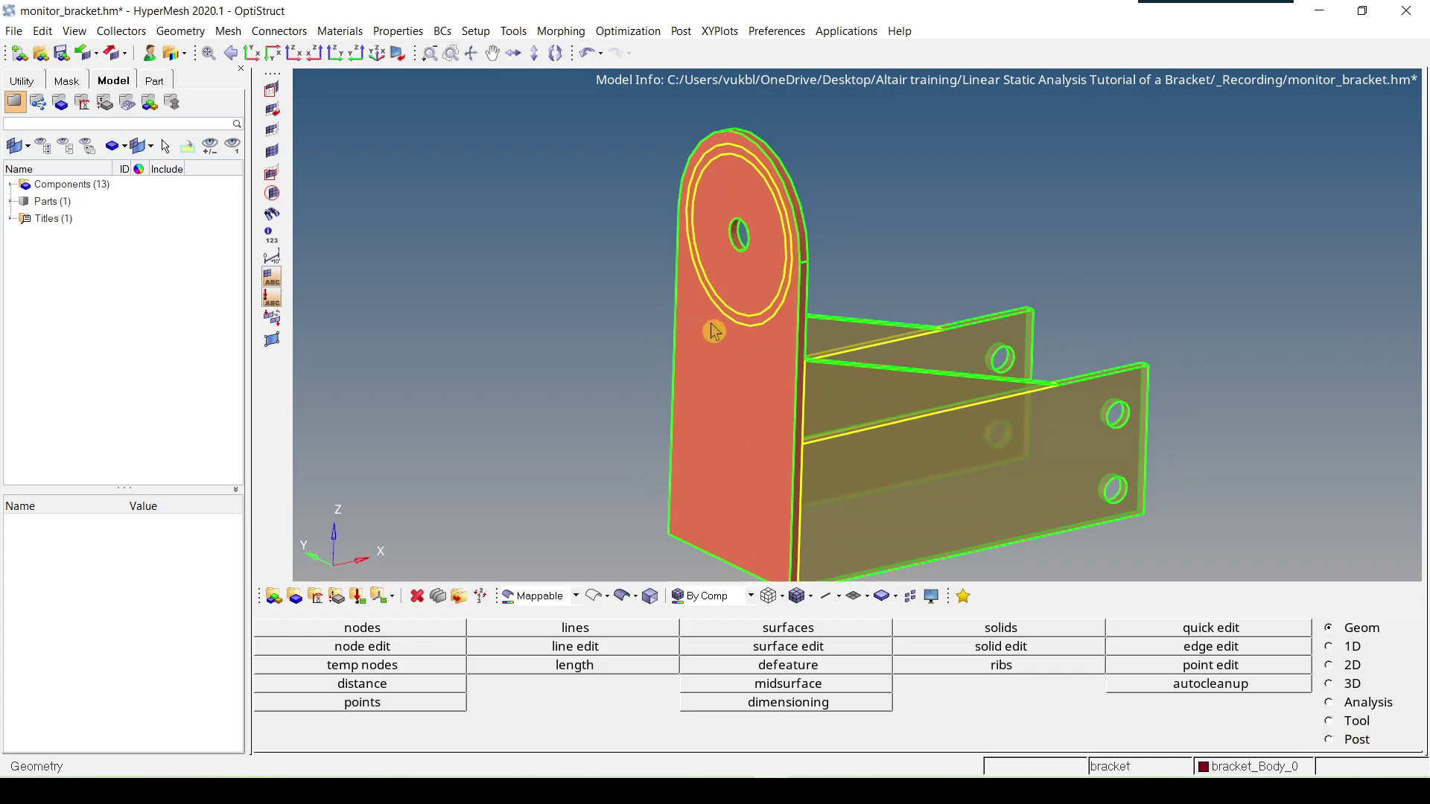
In trim with lines, select the red plate solid and its outer circular line as sweep line
{"action": "left_click", "coordinate": [181, 30]}
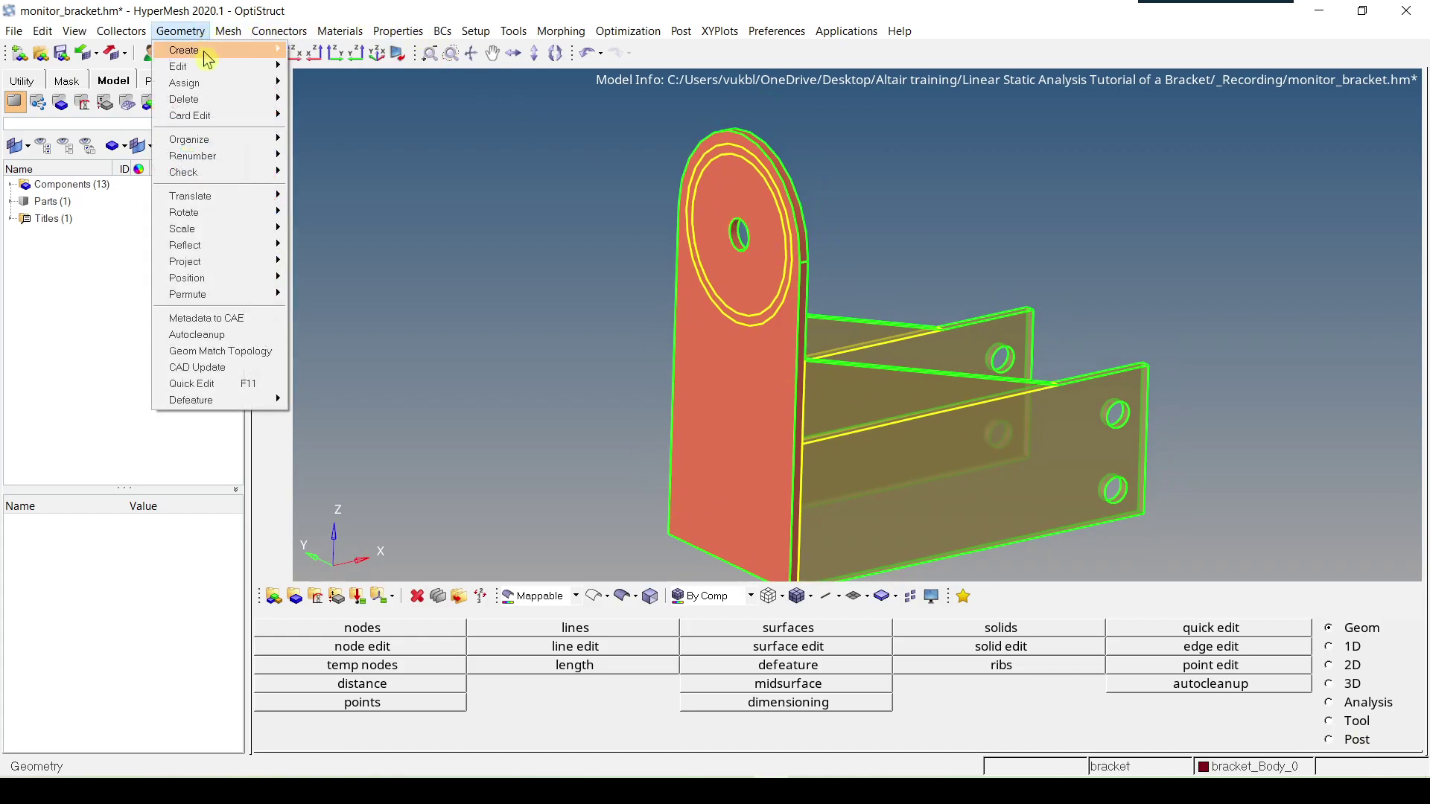
{"action": "mouse_move", "coordinate": [212, 74]}
{"action": "mouse_move", "coordinate": [336, 164]}
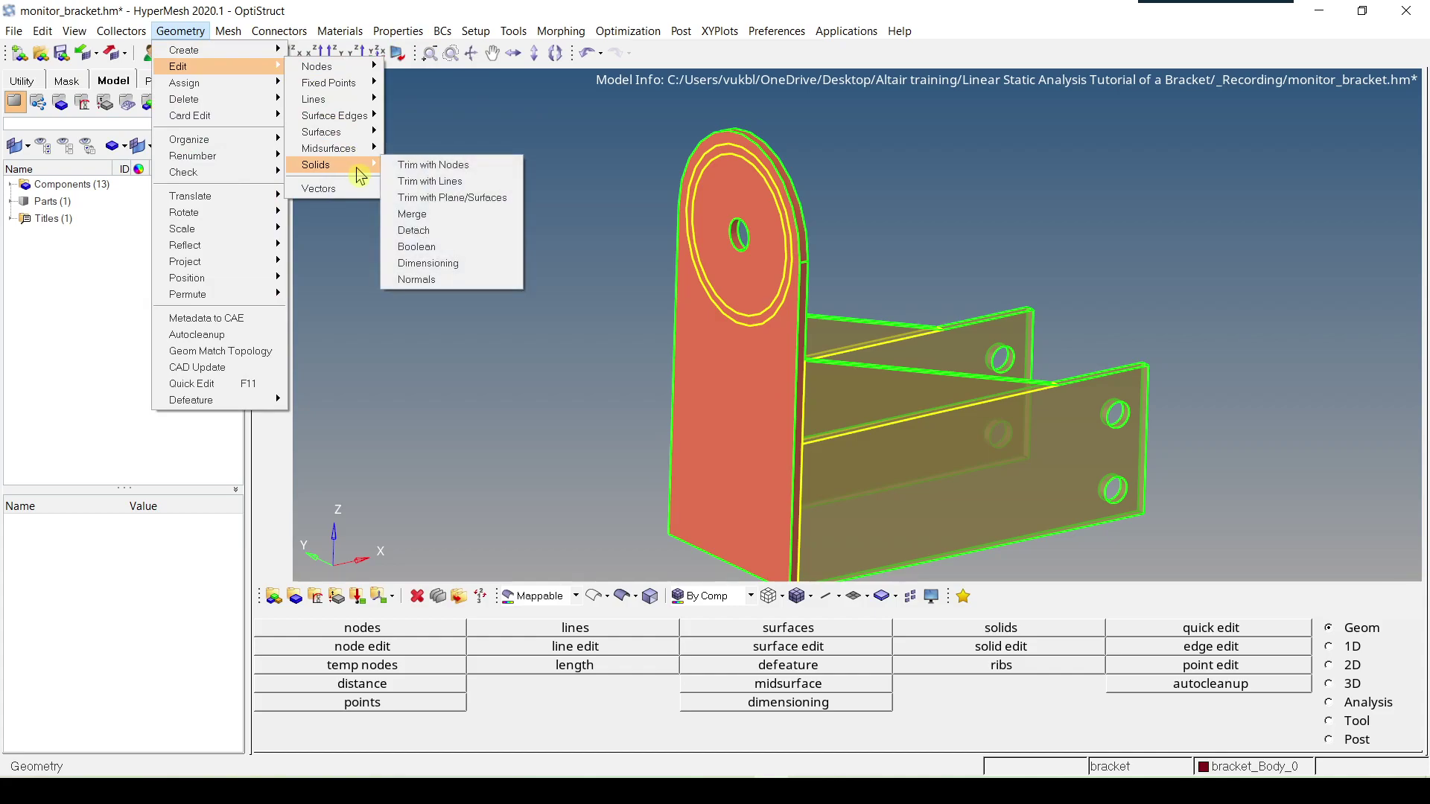
{"action": "left_click", "coordinate": [426, 181]}
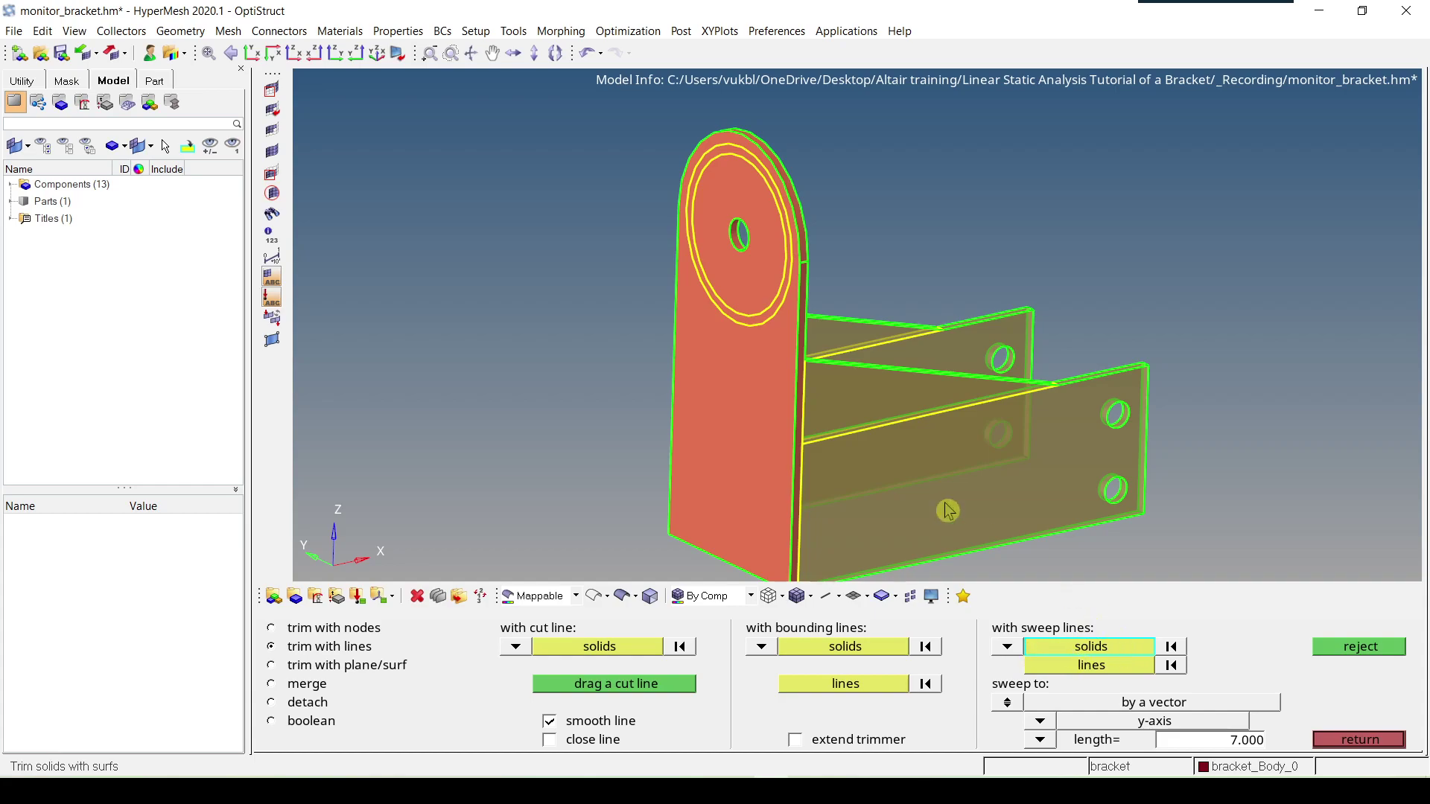
{"action": "left_click", "coordinate": [749, 406]}
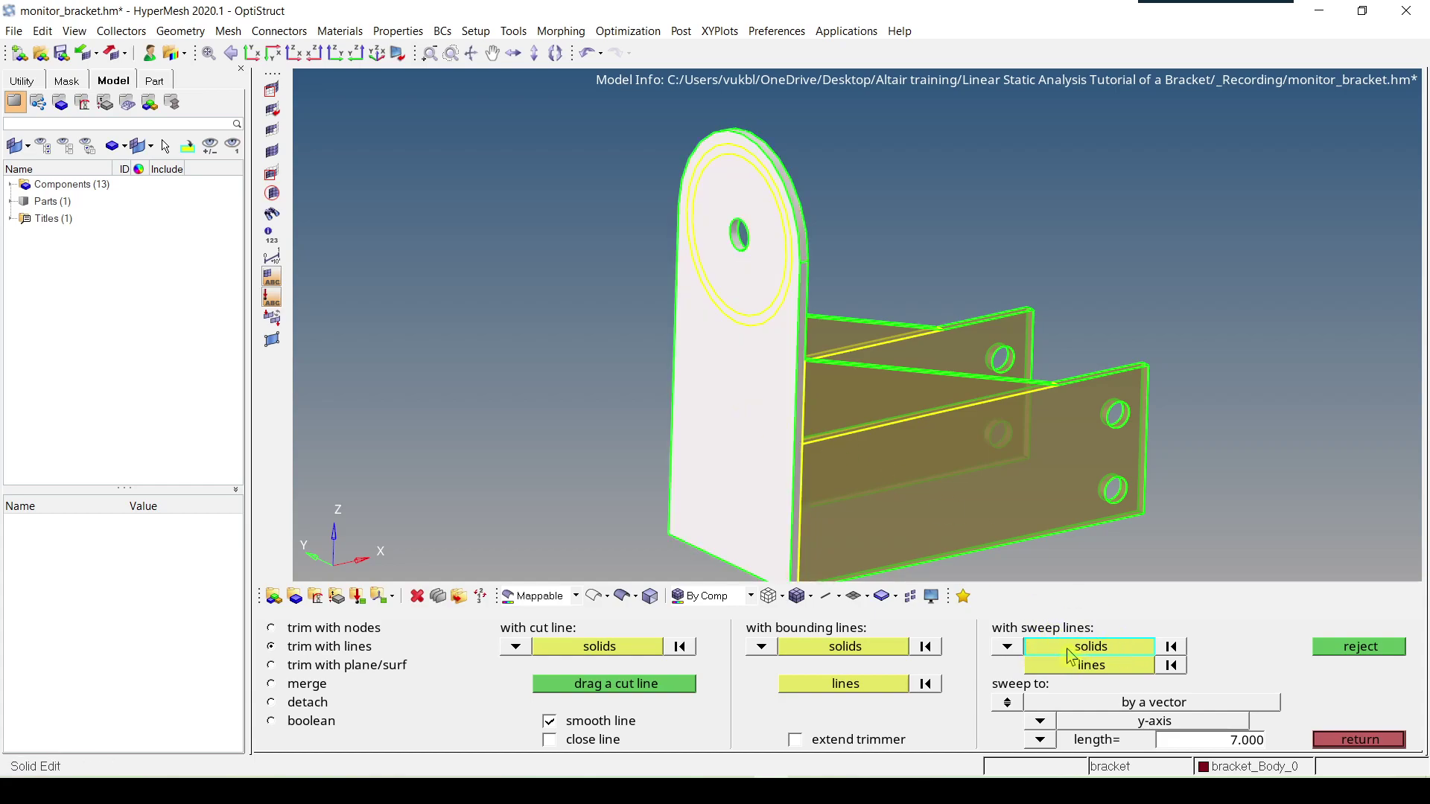
{"action": "left_click", "coordinate": [1082, 672]}
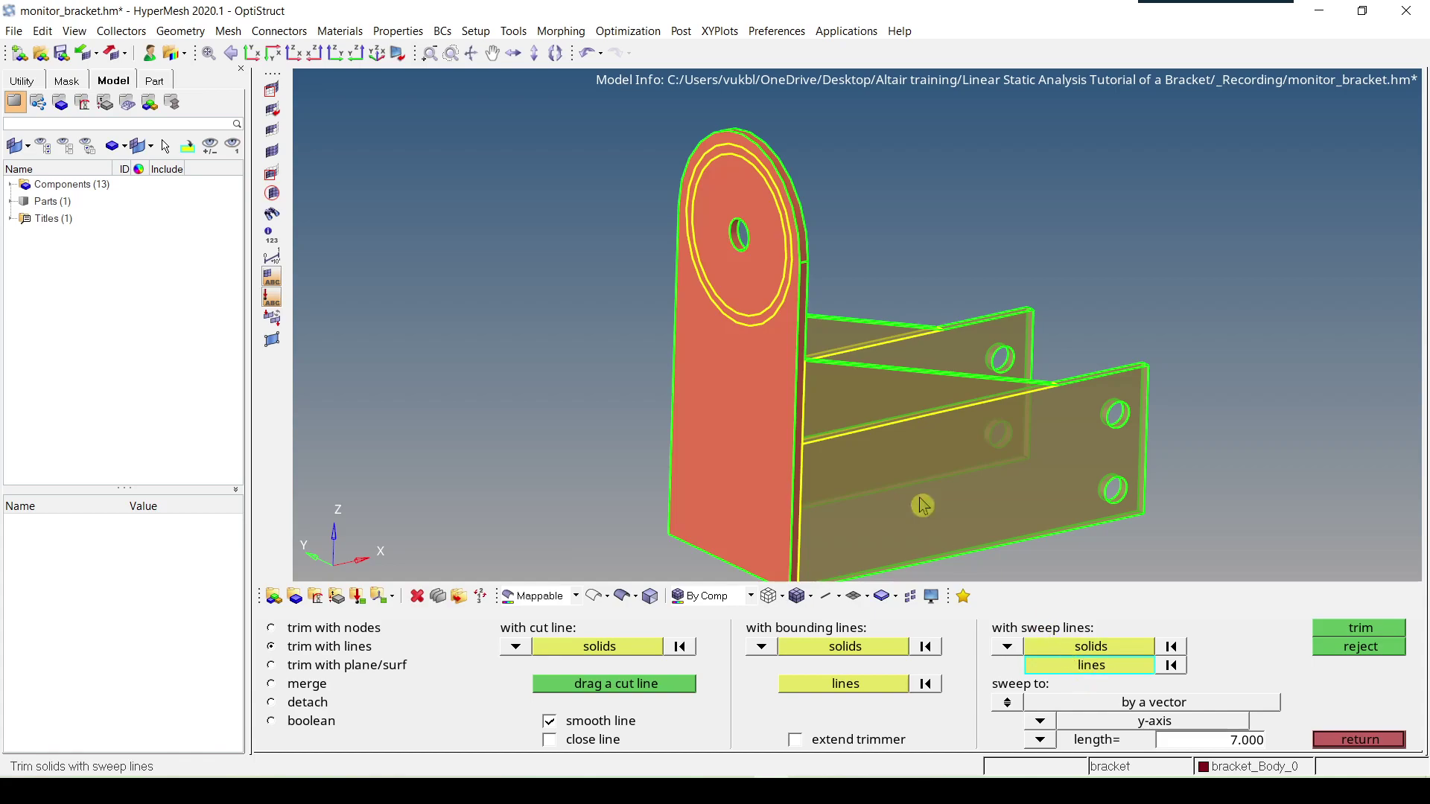
{"action": "left_click", "coordinate": [780, 306]}
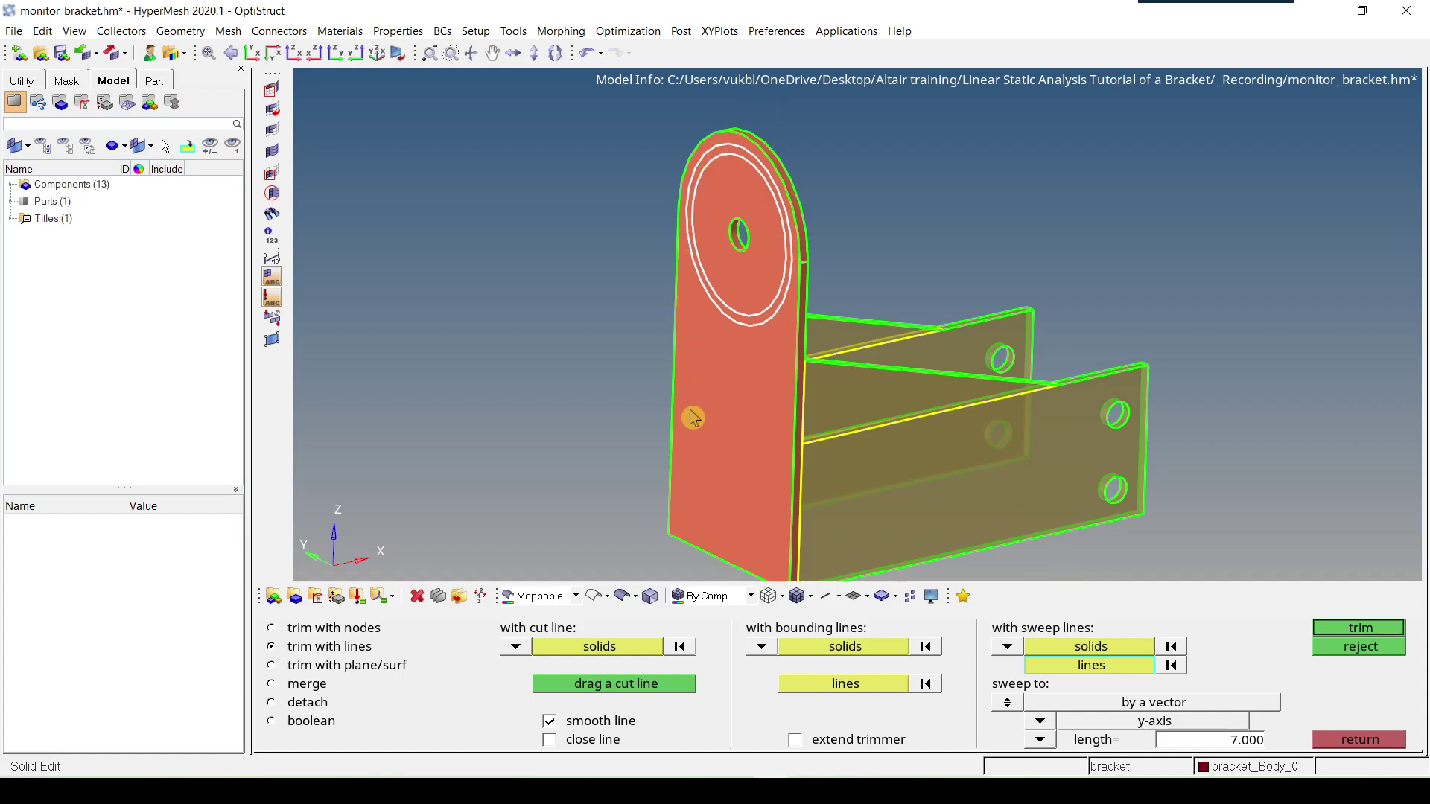
Reselect the plate, set the sweep direction to x-axis, and trim it into pieces
{"action": "left_click", "coordinate": [1072, 647]}
{"action": "left_click", "coordinate": [734, 387]}
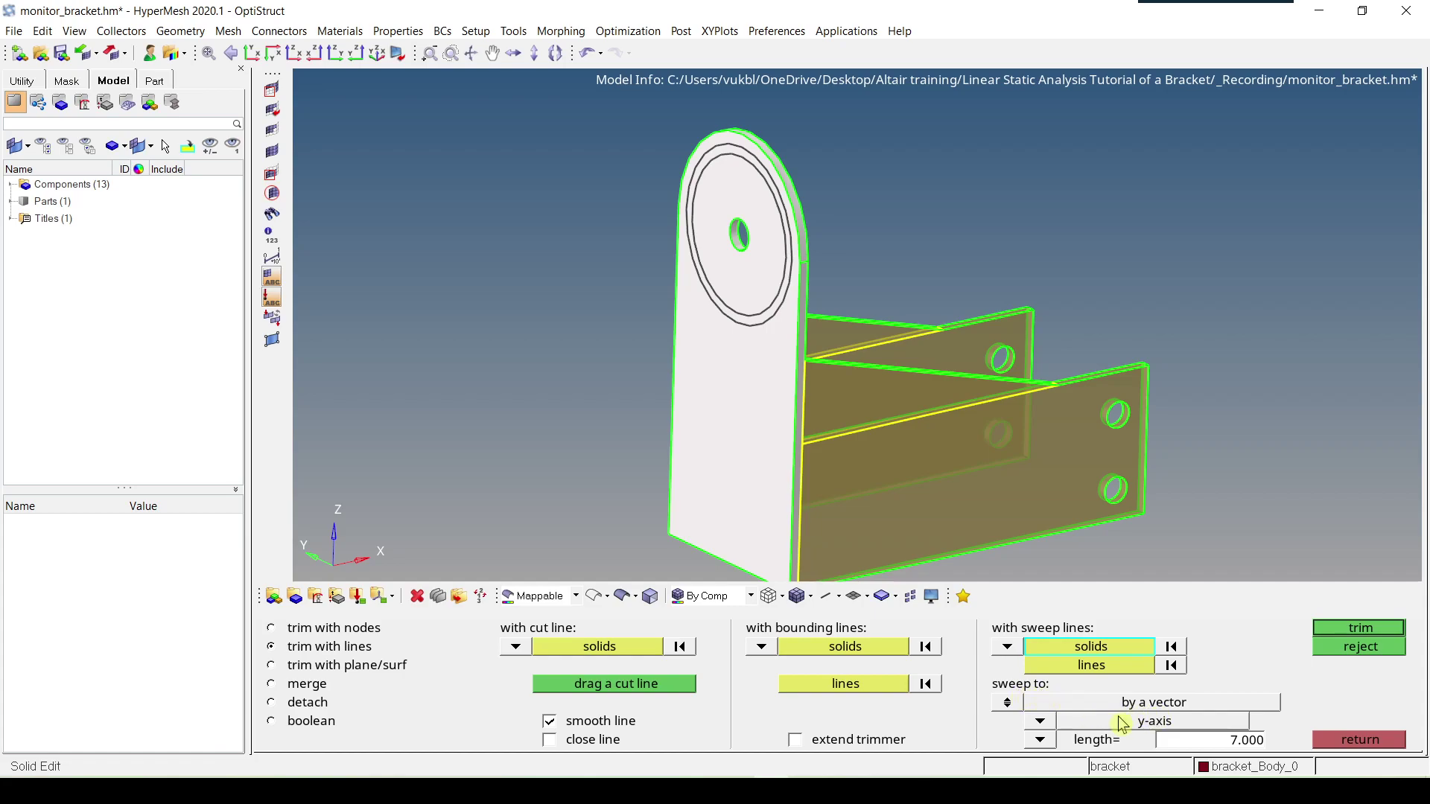
{"action": "left_click", "coordinate": [1041, 723]}
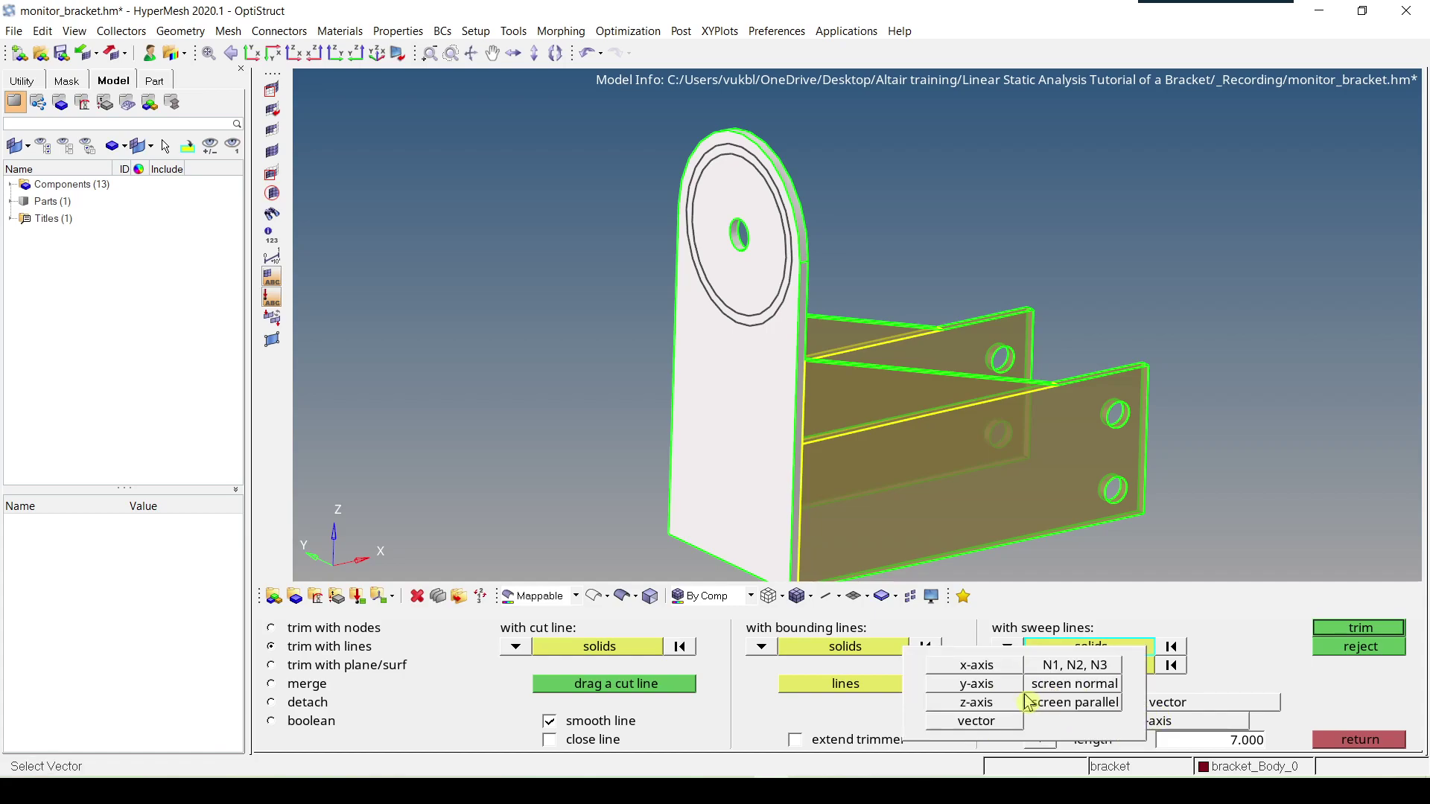
{"action": "left_click", "coordinate": [979, 665]}
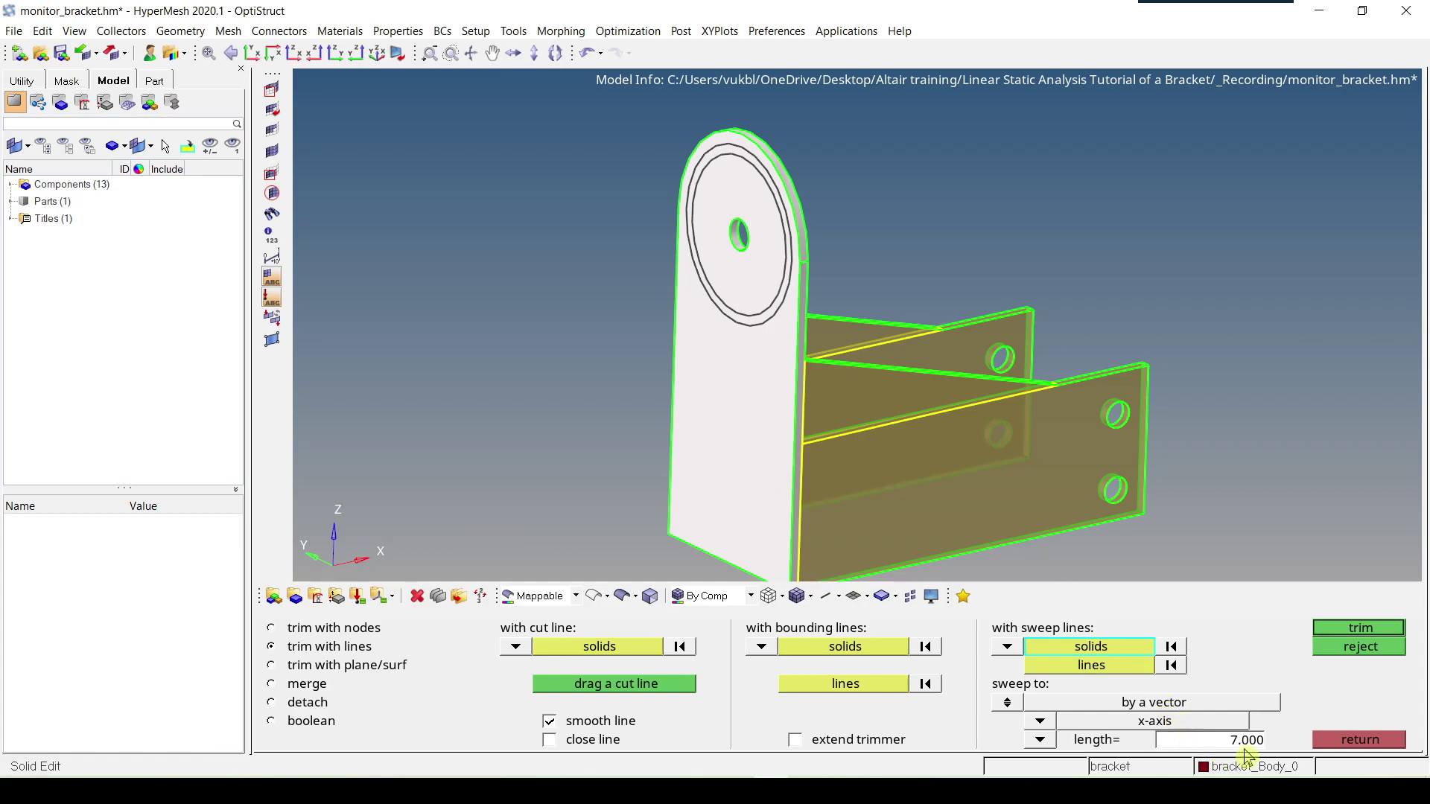
{"action": "left_click", "coordinate": [1357, 630]}
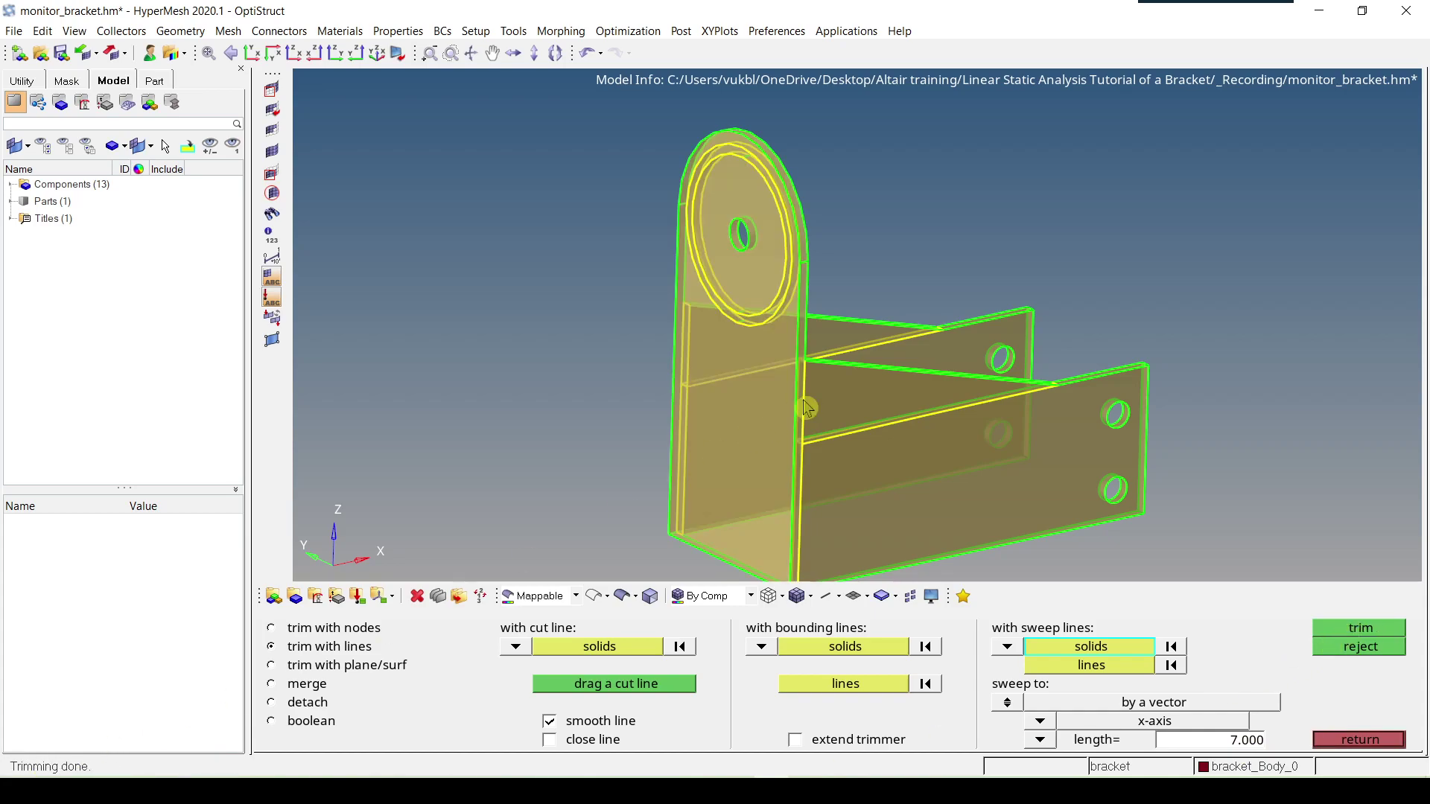
{"action": "scroll", "coordinate": [1121, 442], "scroll_direction": "down", "scroll_amount": 2}
{"action": "left_click_drag", "start_coordinate": [1121, 443], "coordinate": [834, 322], "text": "ctrl"}
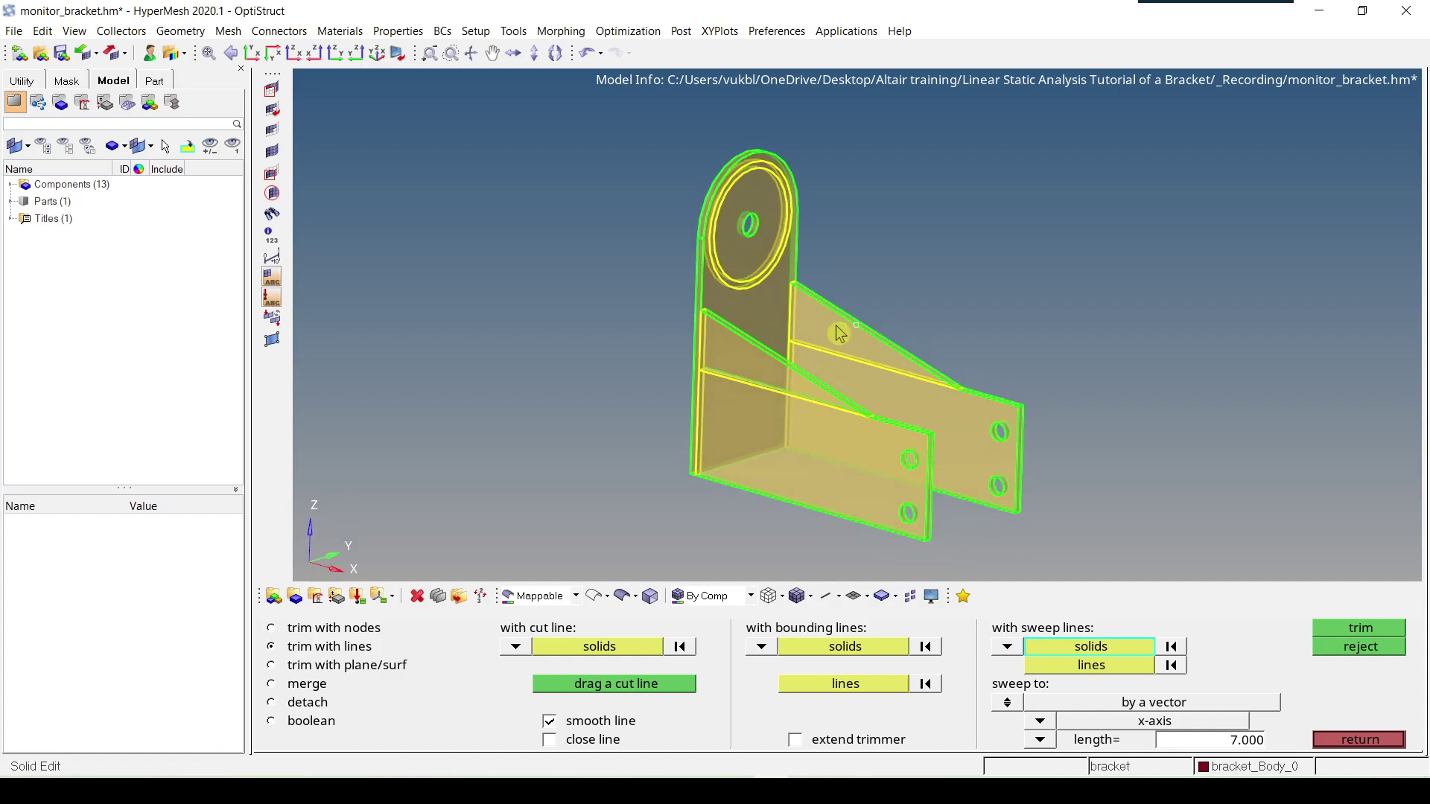
Exit Solid Edit, then zoom and rotate to inspect the all-yellow split bracket
{"action": "left_click", "coordinate": [1357, 741]}
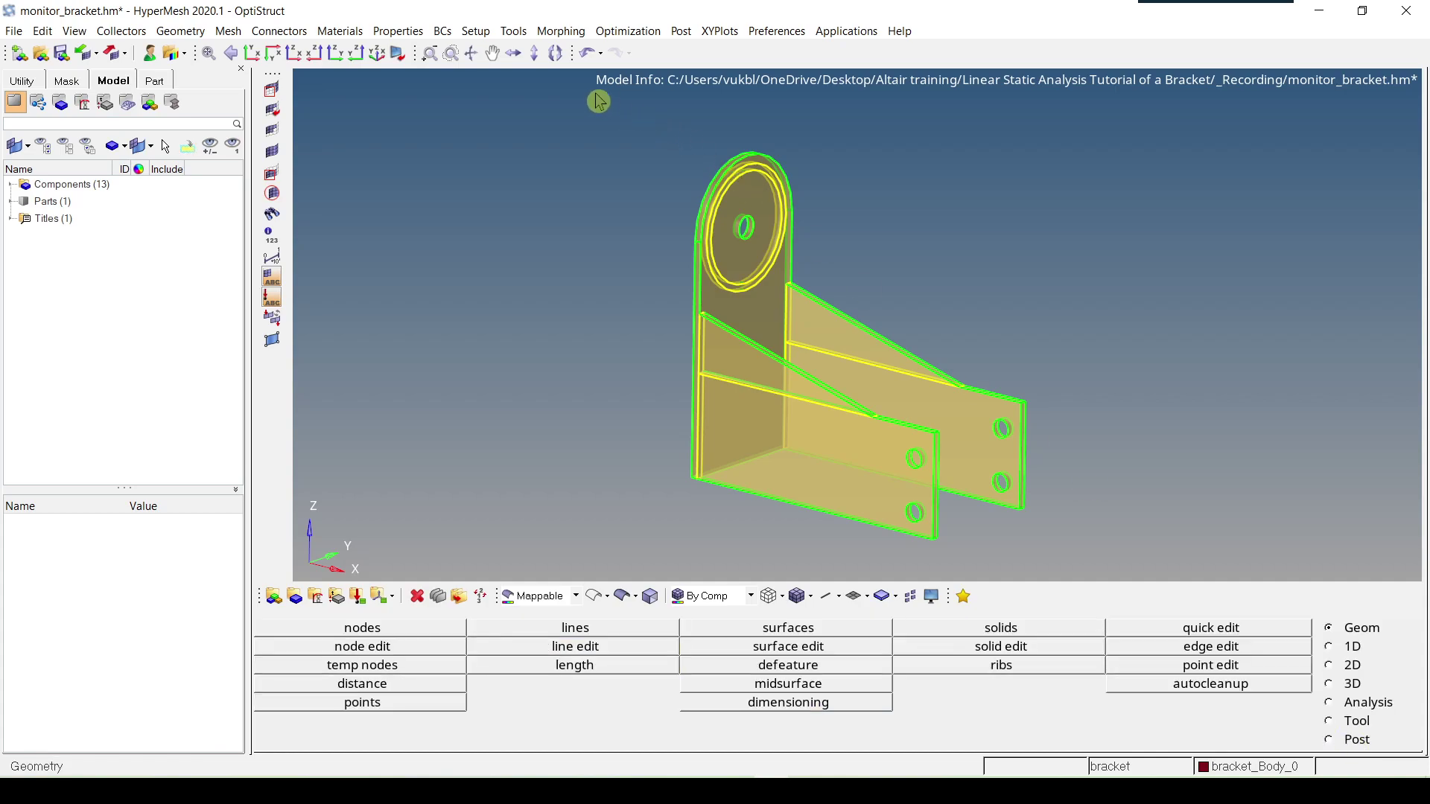
{"action": "left_click", "coordinate": [212, 56]}
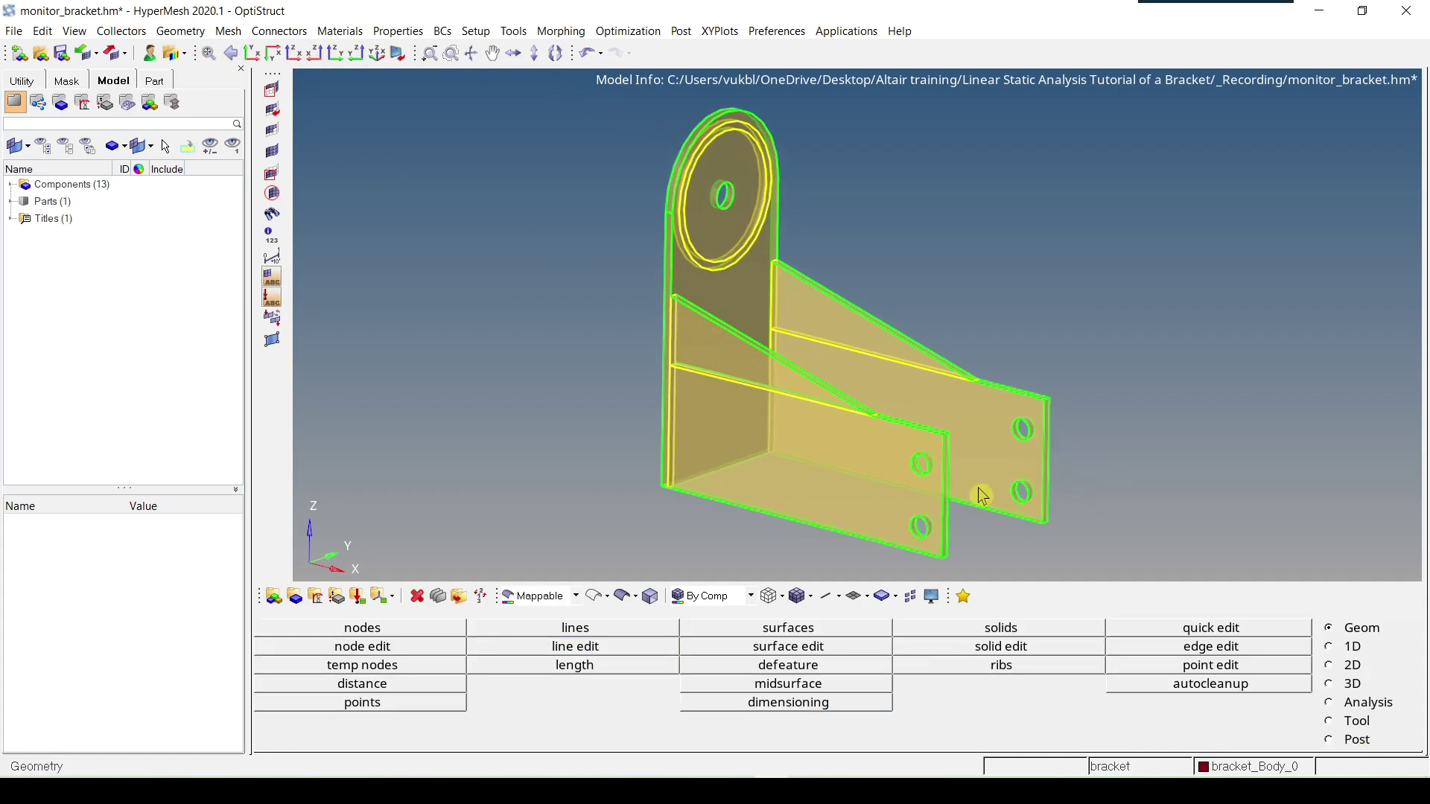
{"action": "left_click_drag", "start_coordinate": [995, 497], "coordinate": [968, 493], "text": "ctrl"}
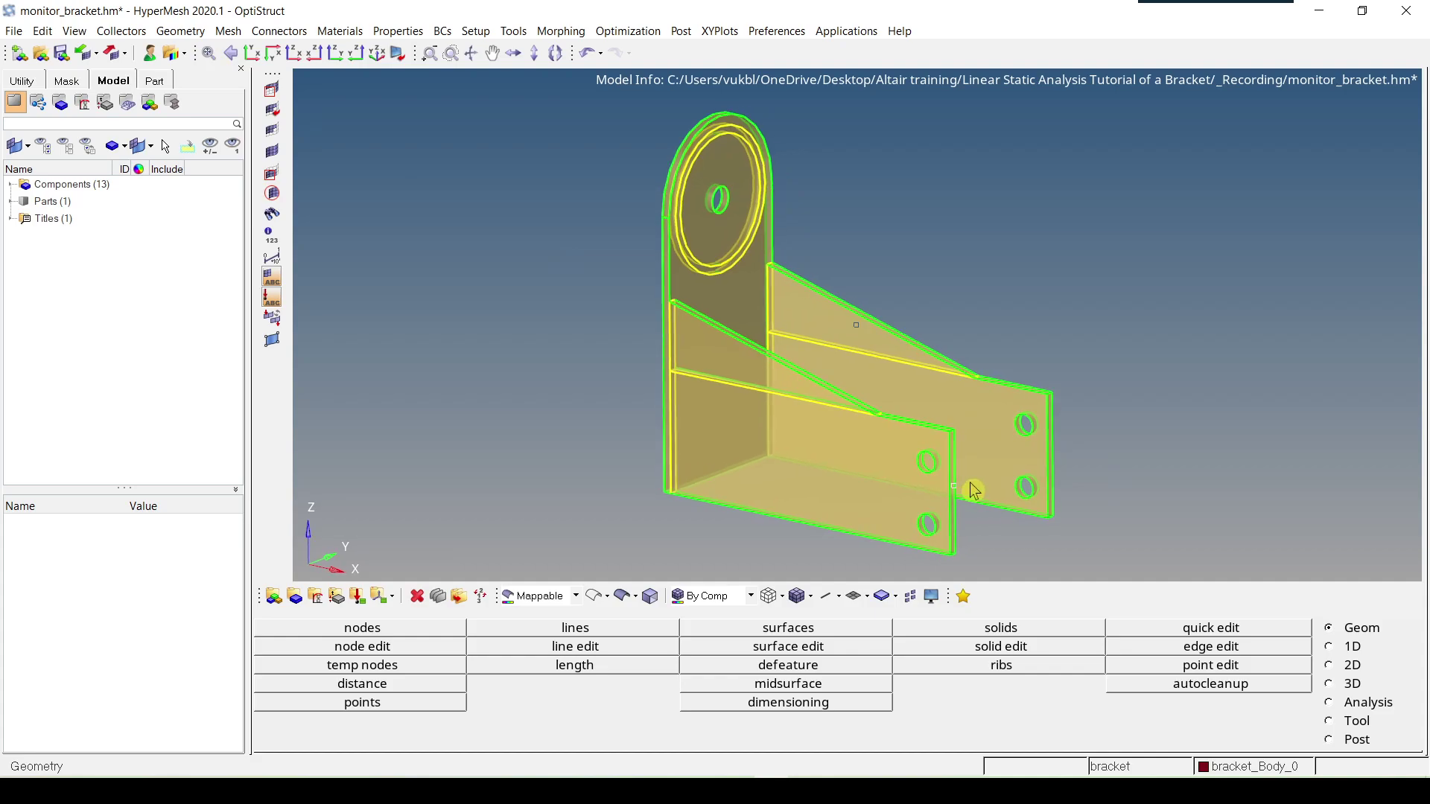